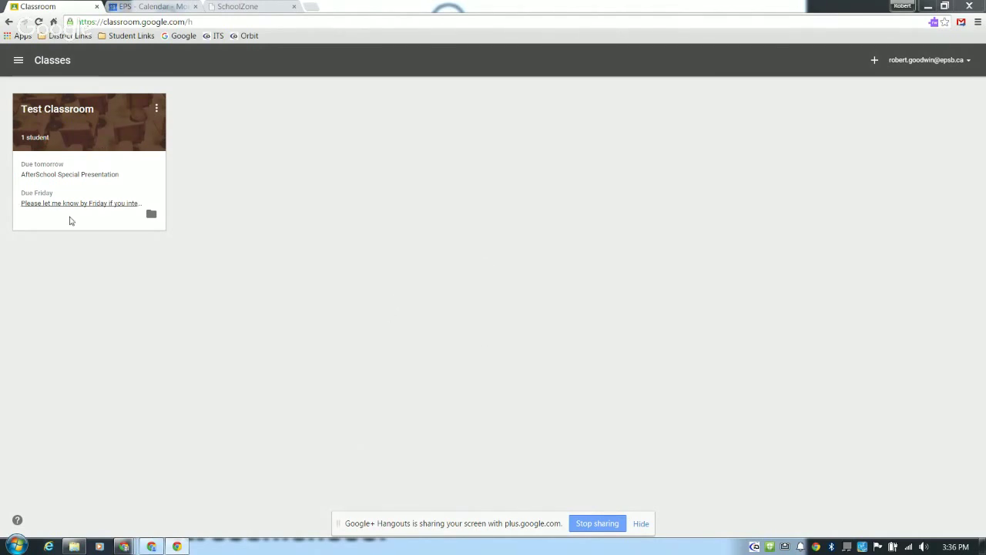
- Open Test Classroom's About page and launch its class calendar in Google Calendar
click(64, 112)
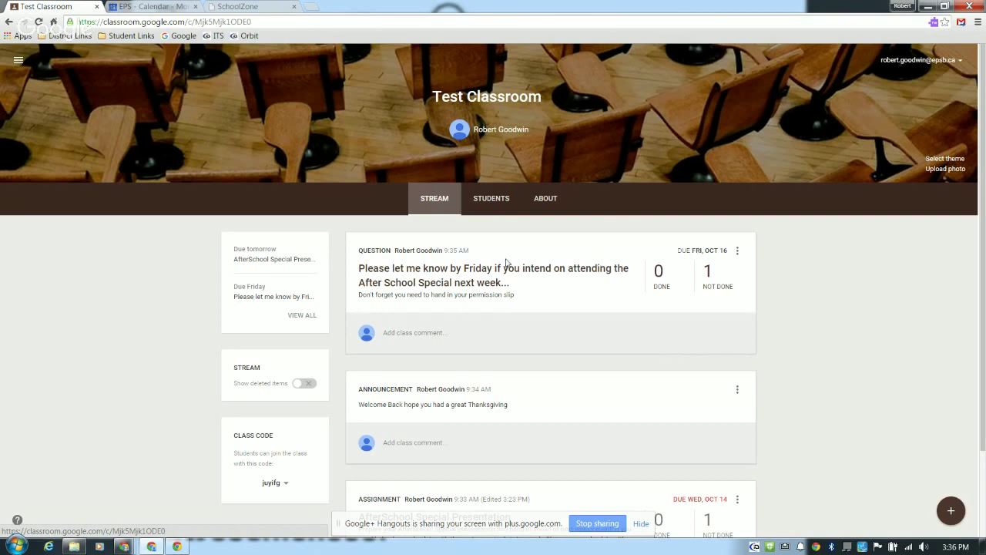
scroll(511, 326, down, 3)
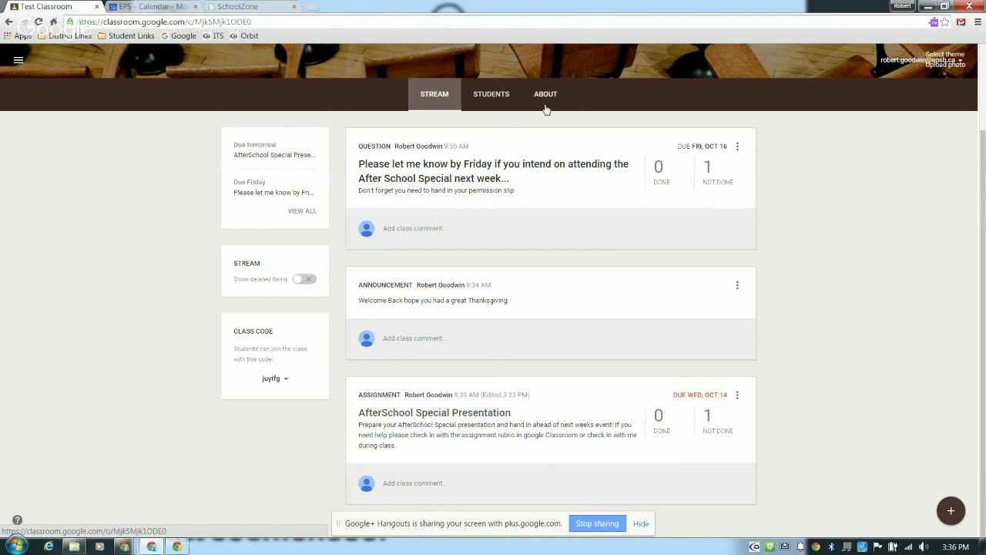
click(546, 98)
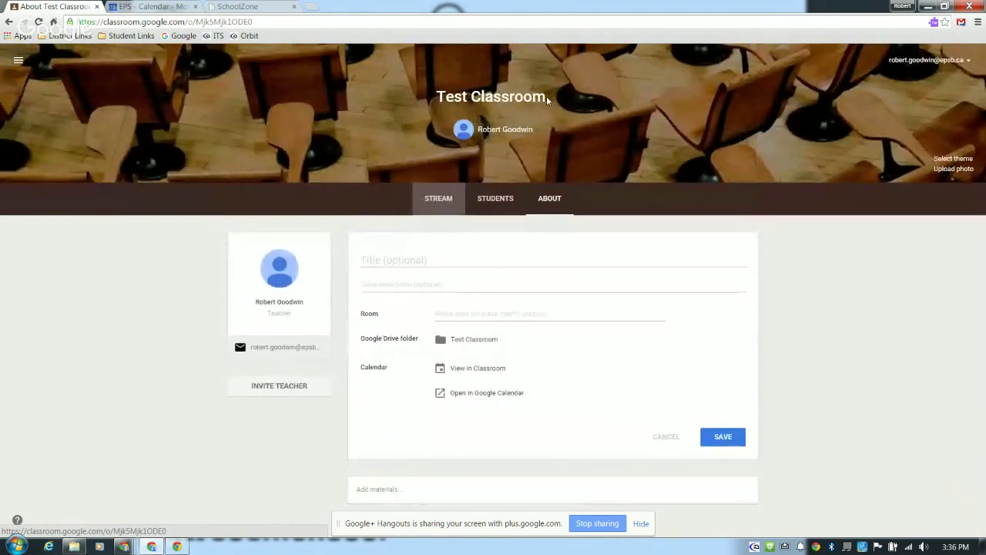
click(471, 395)
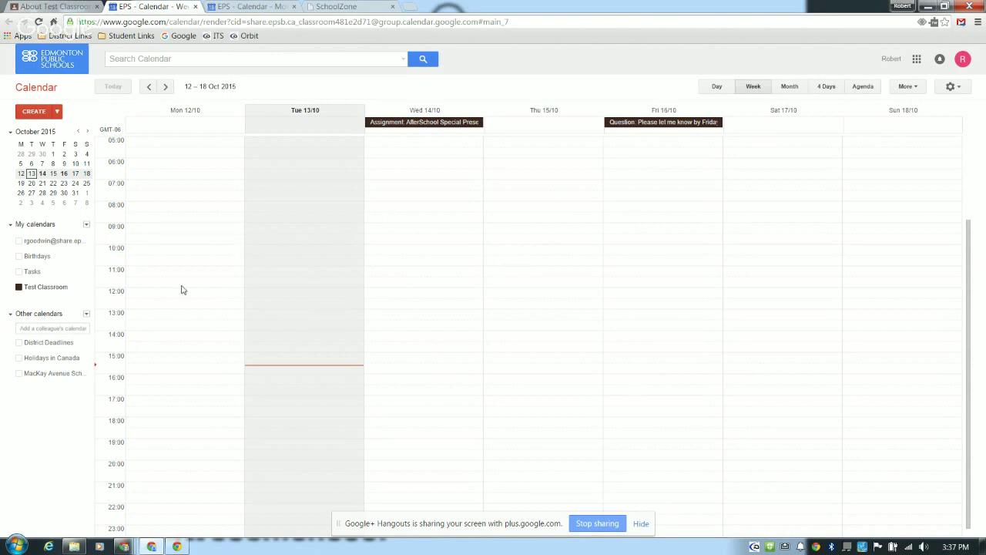
- Bring up the options menu for the Test Classroom calendar
mouse_move(87, 288)
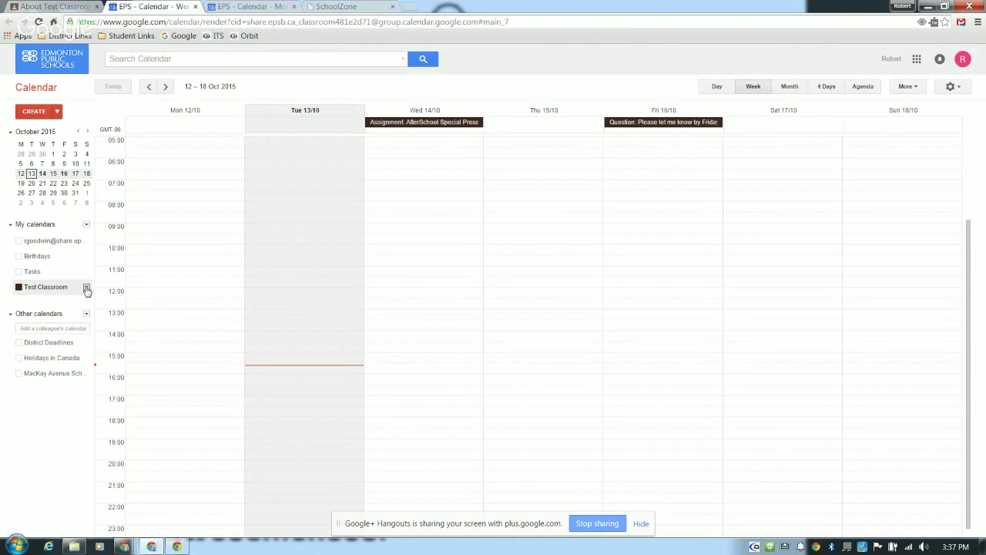
click(86, 288)
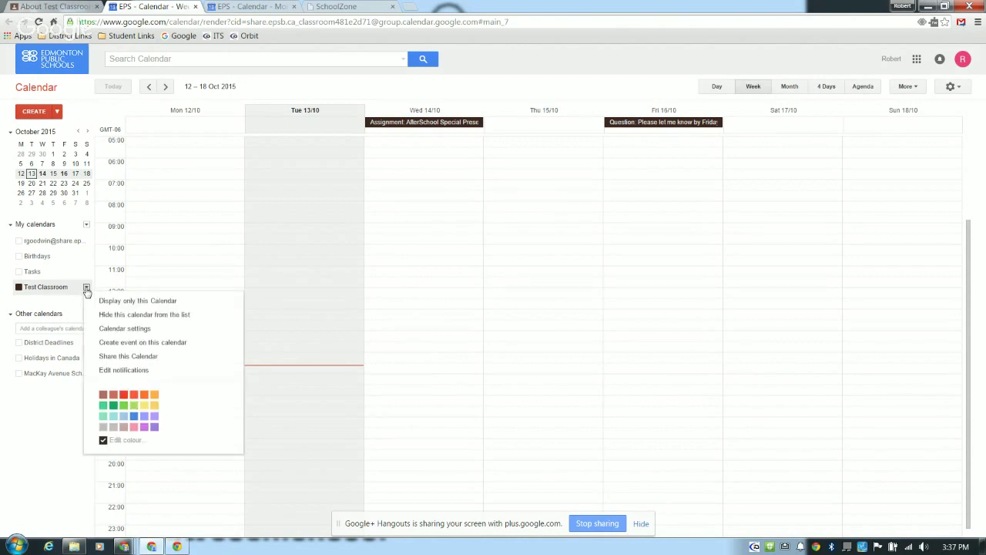
- Turn on Share with others and Make public for Test Classroom, then save and confirm
click(111, 358)
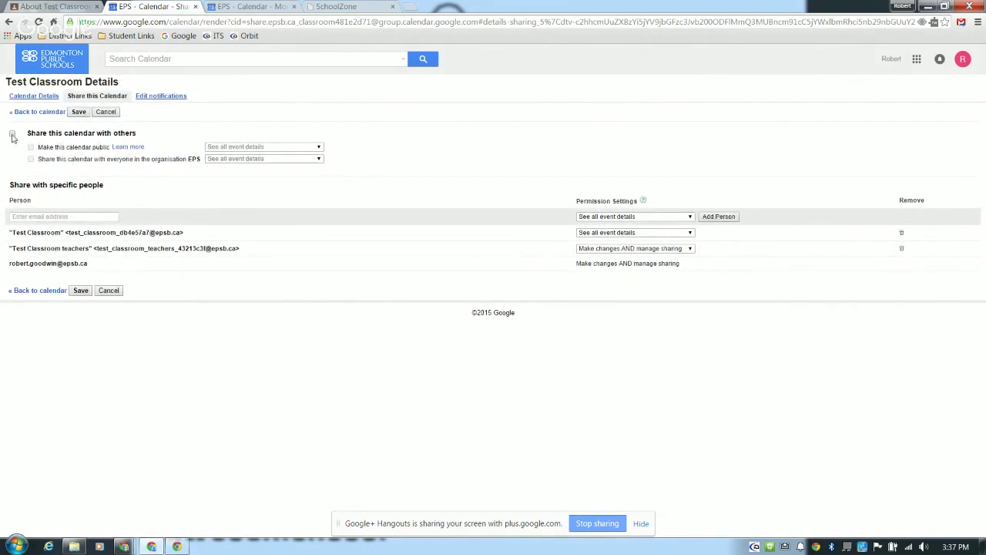
click(12, 136)
click(31, 147)
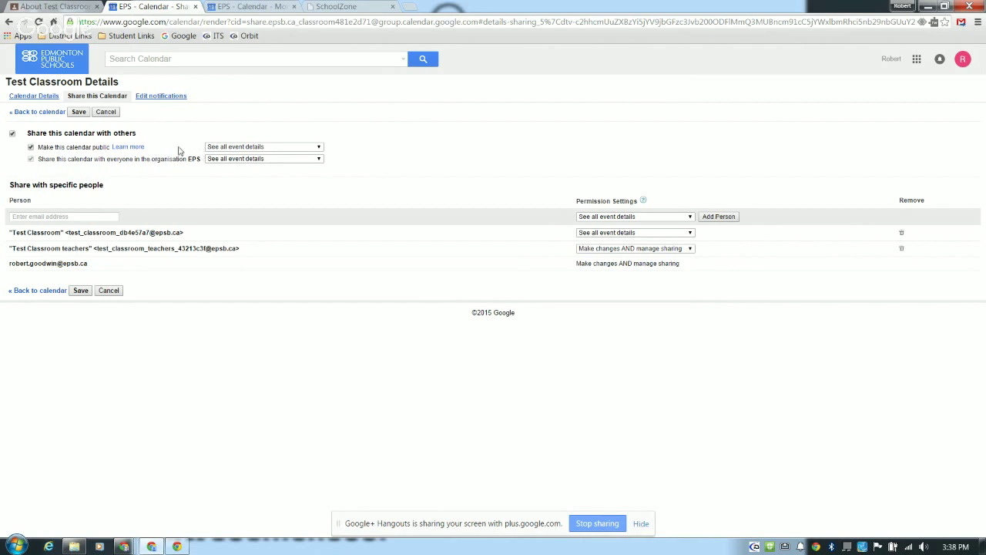
click(139, 147)
click(257, 152)
click(79, 112)
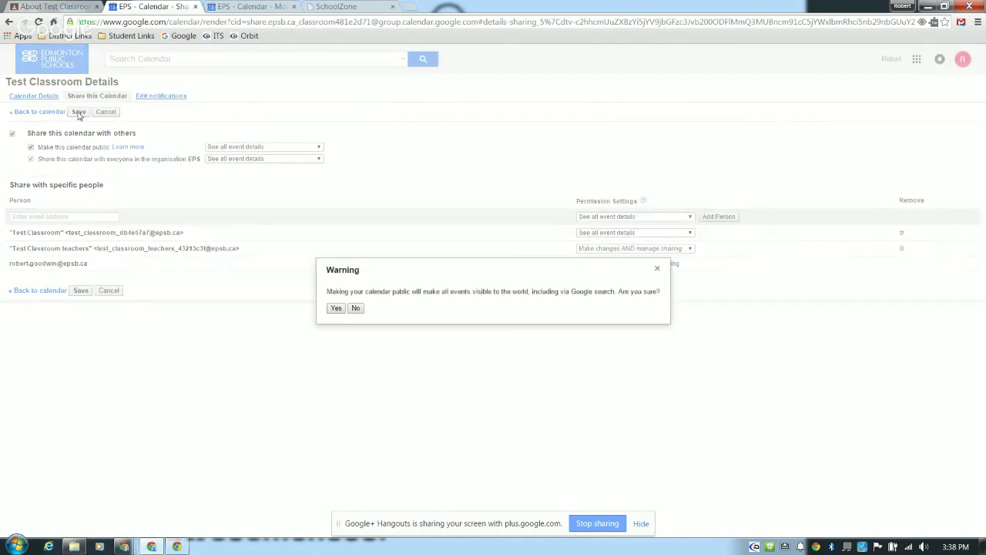
click(336, 309)
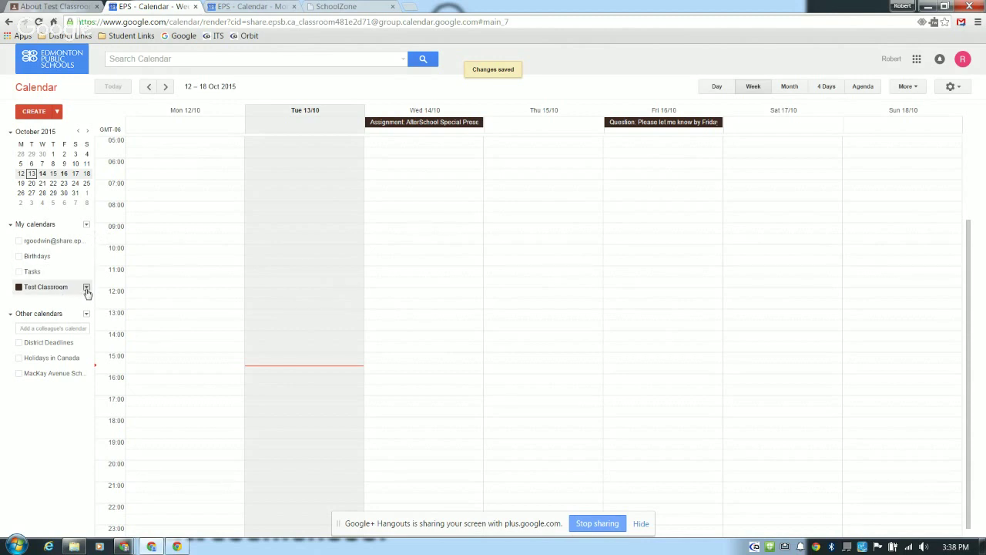
click(87, 288)
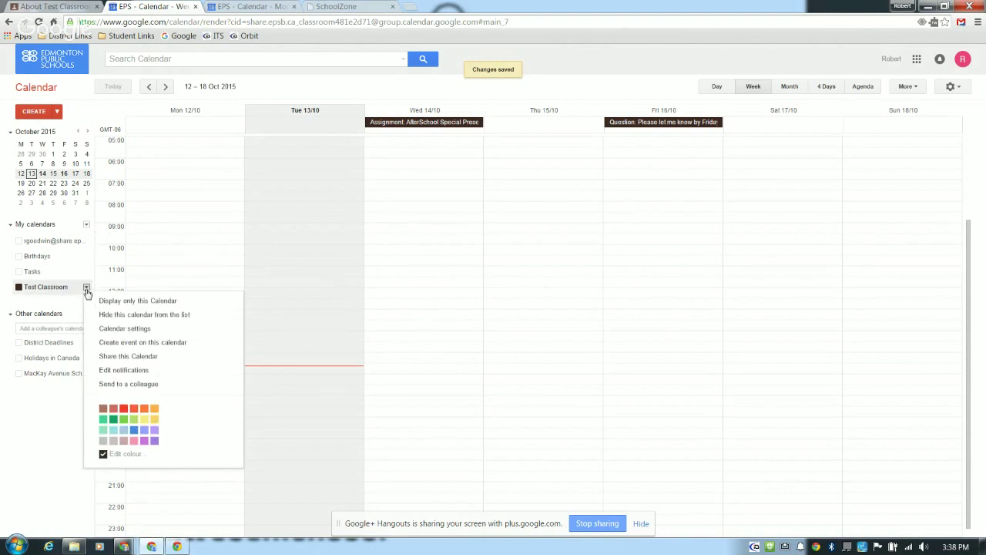
- Open the Test Classroom calendar settings and locate its Embed This Calendar code
click(114, 332)
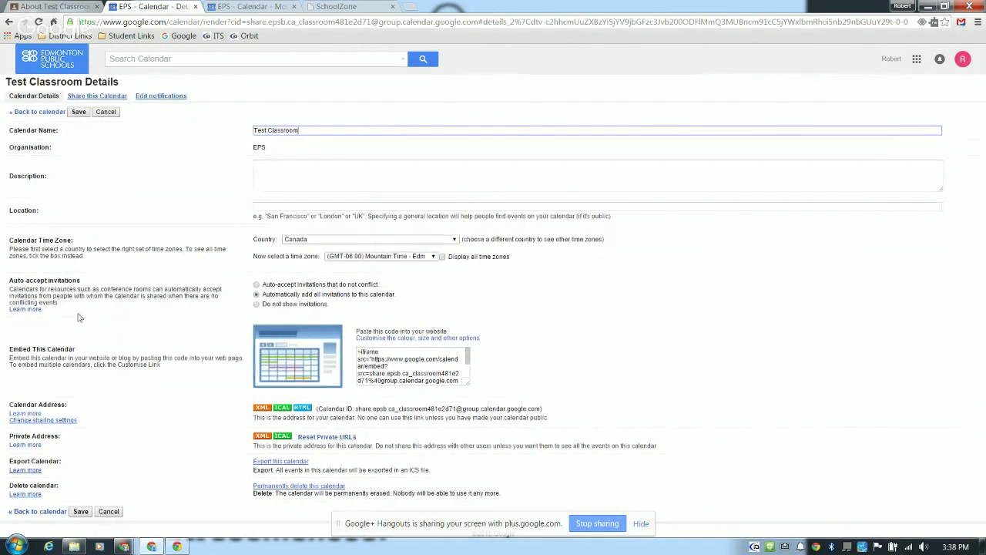
drag(9, 349, 84, 353)
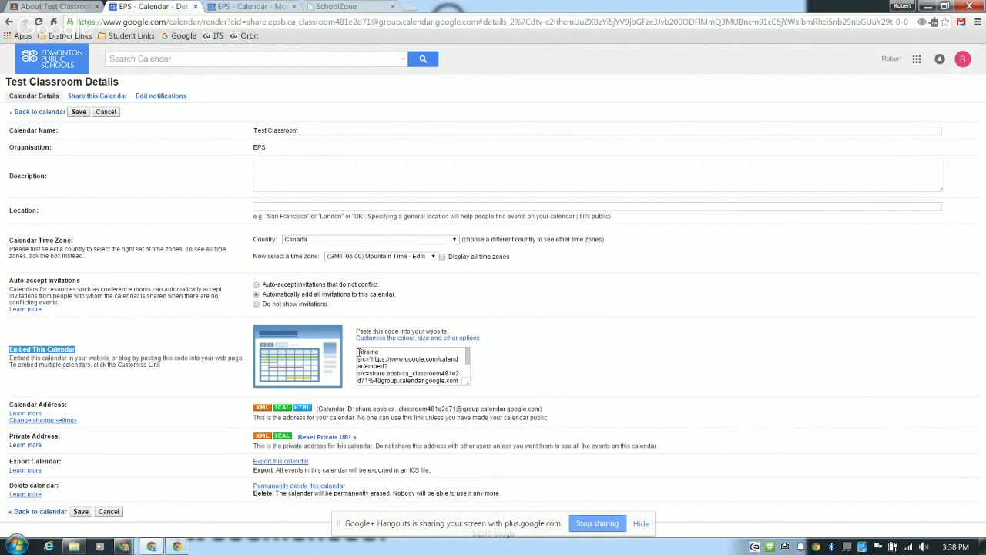
drag(358, 352, 465, 397)
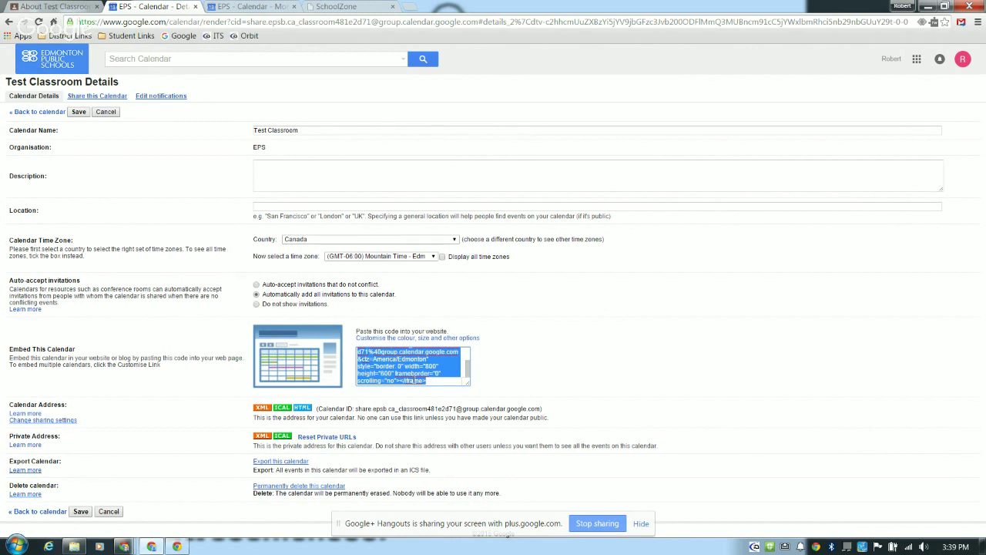
click(492, 335)
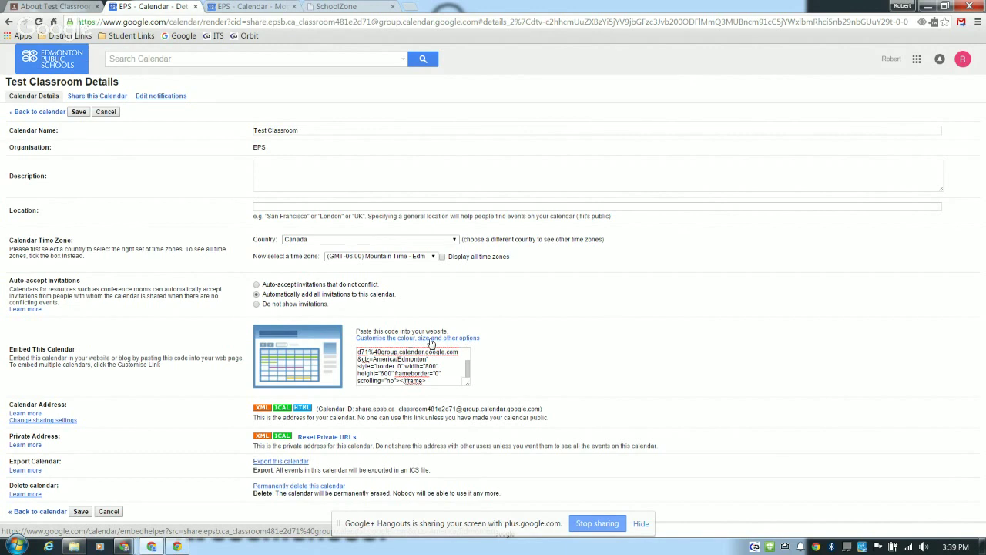
click(432, 339)
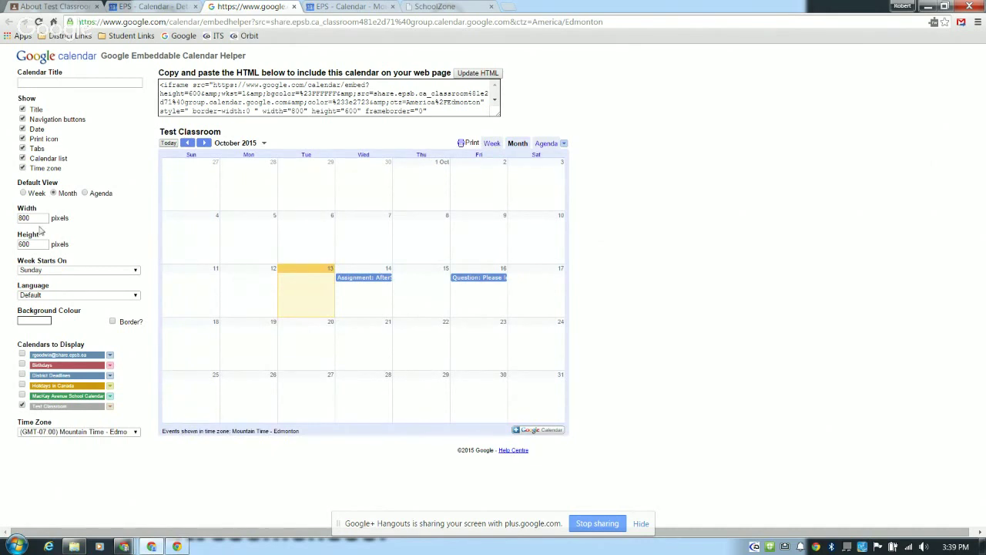
- Set the embedded calendar width to 450, change its height, and select the updated embed code
drag(40, 219, 20, 220)
text(450)
drag(42, 244, 20, 245)
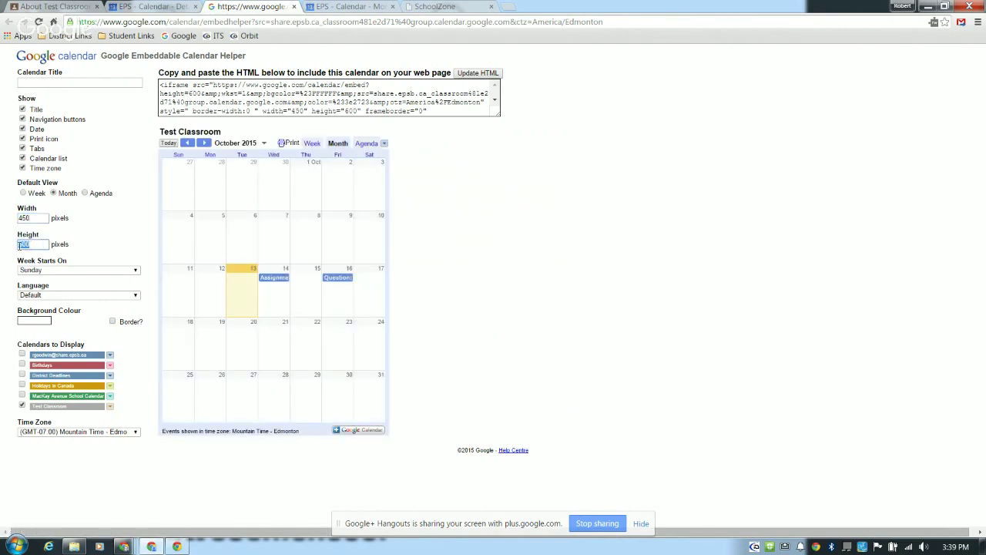
text(300)
click(94, 244)
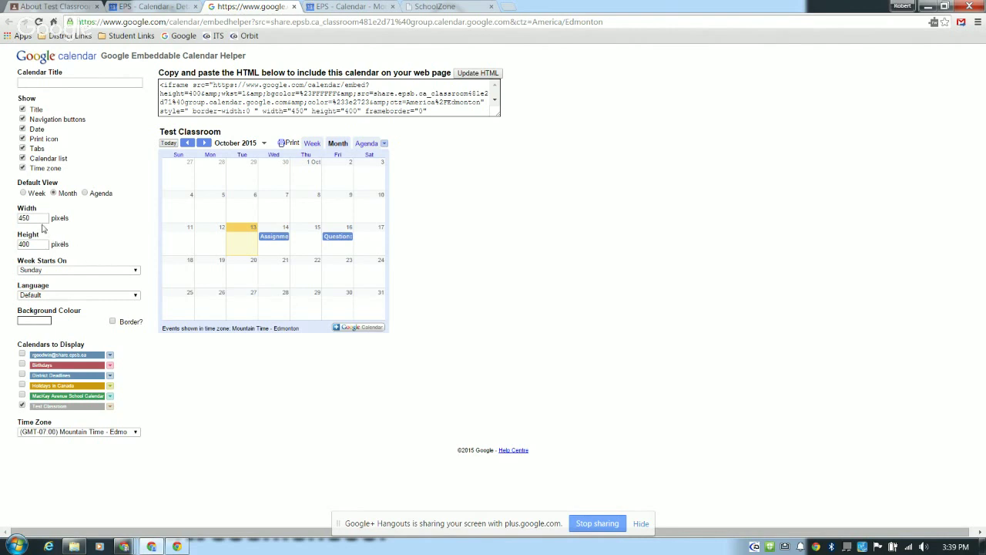
drag(37, 218, 21, 218)
click(102, 229)
drag(160, 84, 478, 113)
key(ctrl+c)
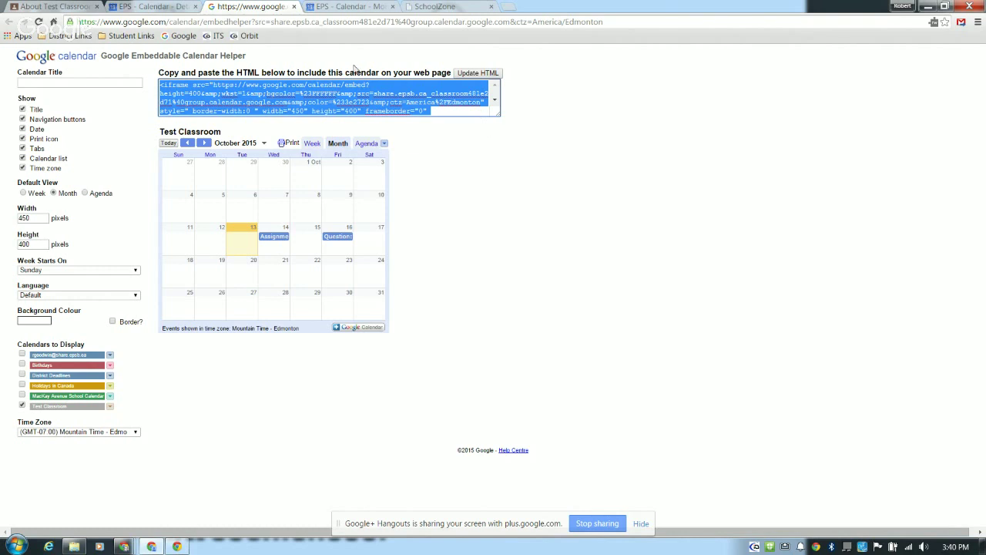
click(436, 8)
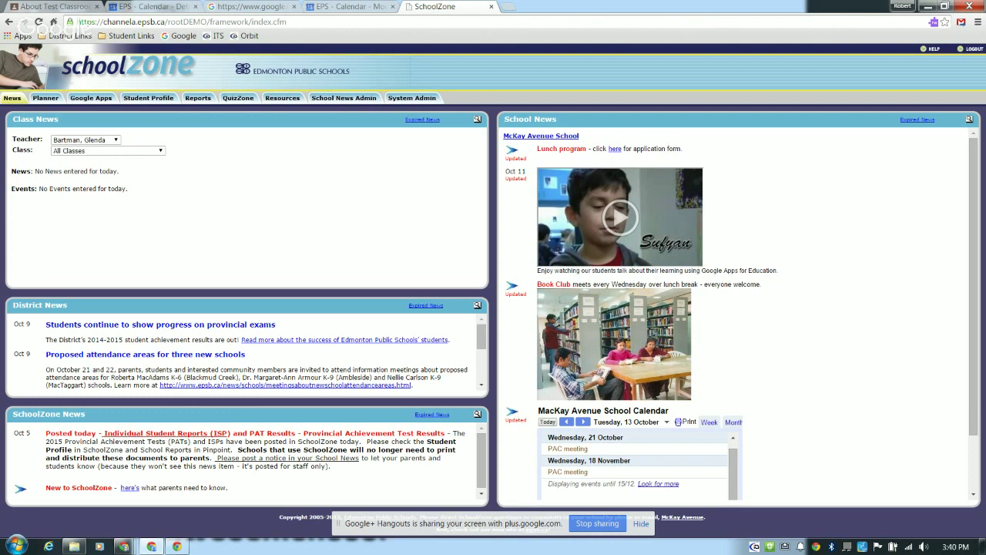
- Open the Teacher Planner with Home Room 060 selected and start a new entry
click(46, 100)
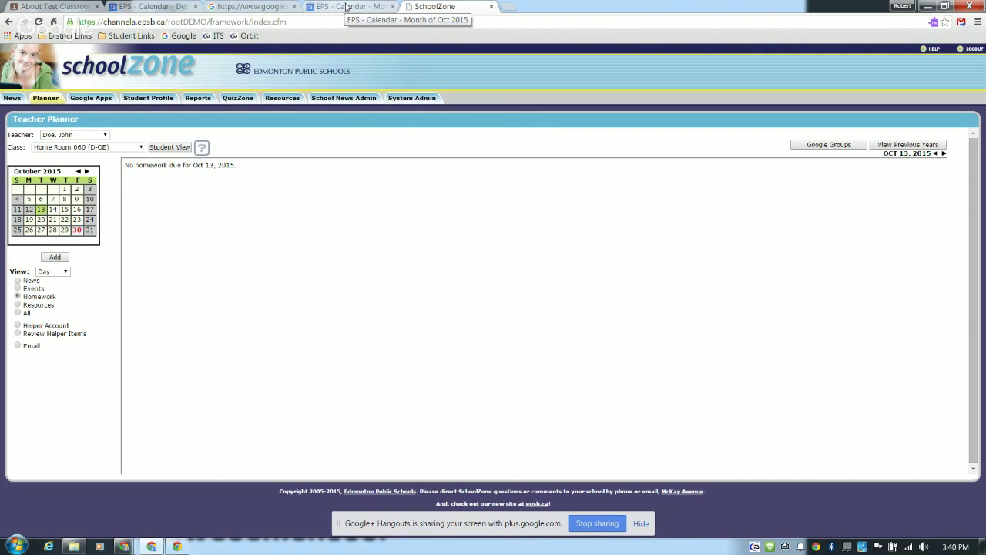
click(346, 7)
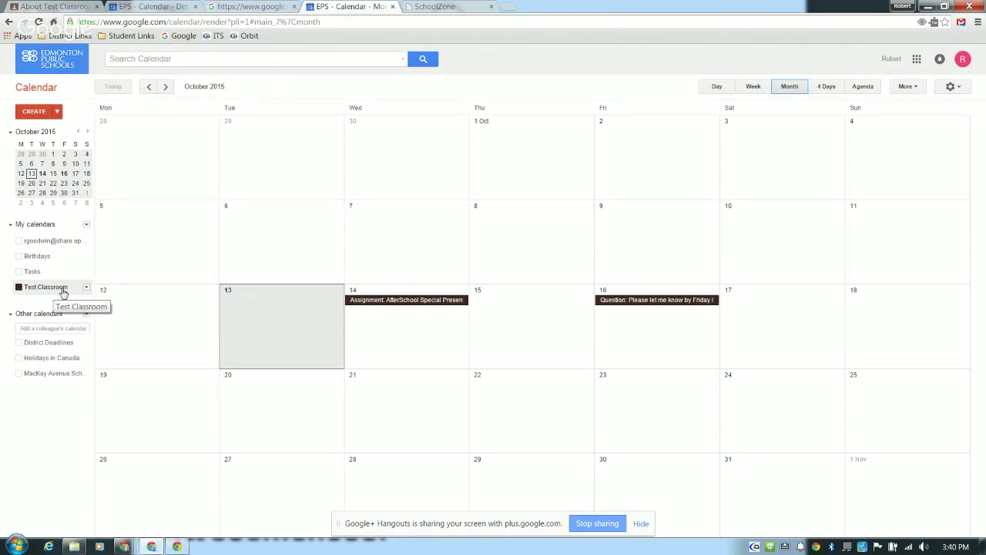
click(432, 8)
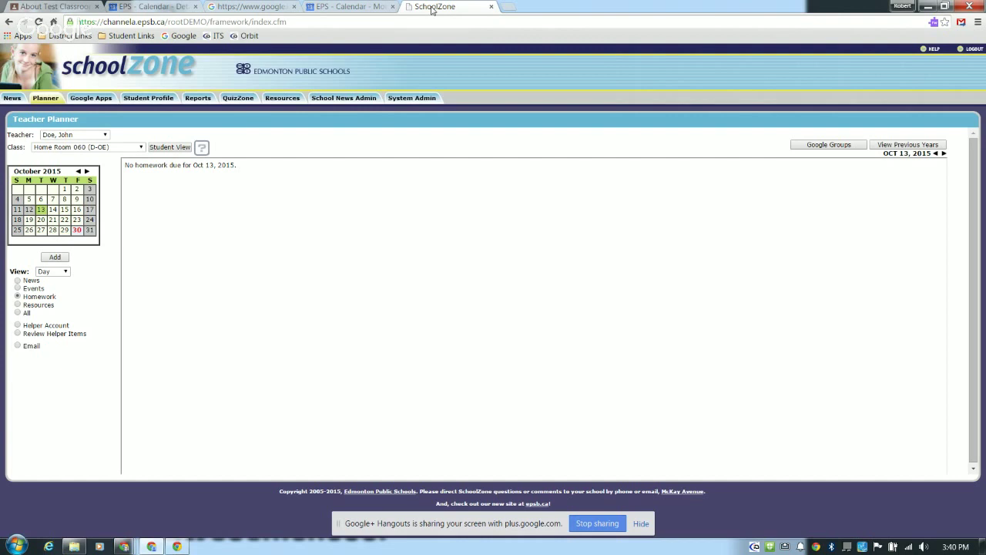
click(93, 146)
click(86, 164)
click(56, 258)
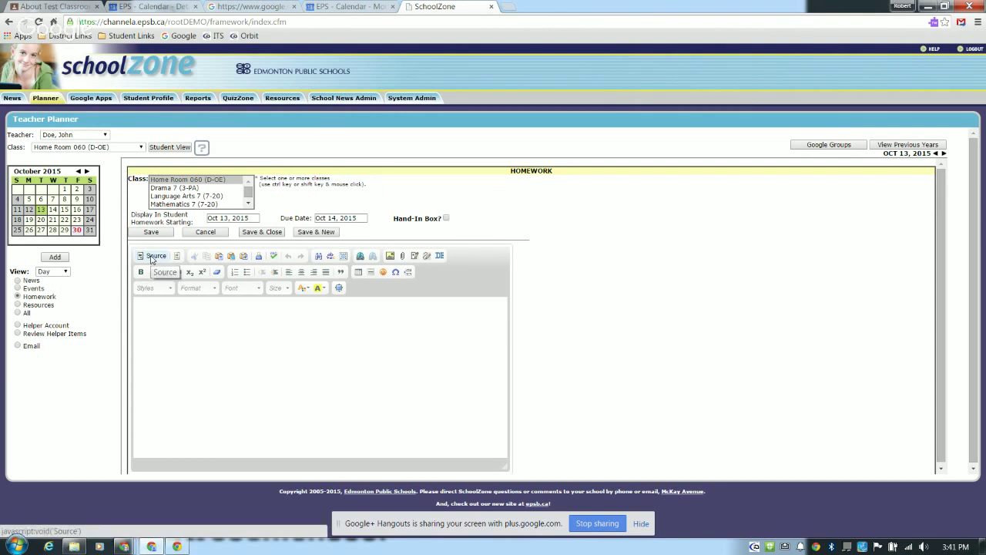
- Try twice to paste the calendar embed code into the homework's HTML source and save, then discard the form
click(152, 257)
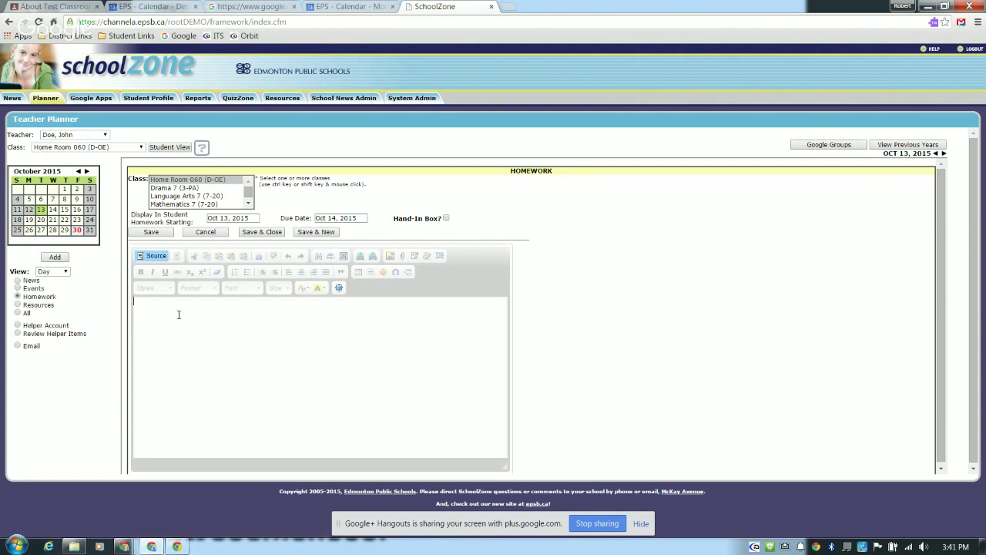
key(ctrl+v)
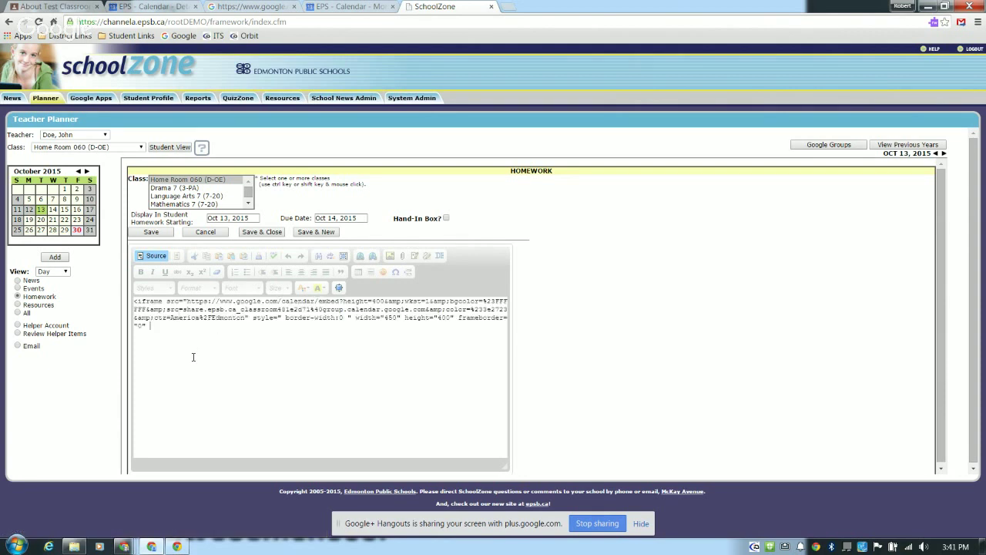
click(160, 236)
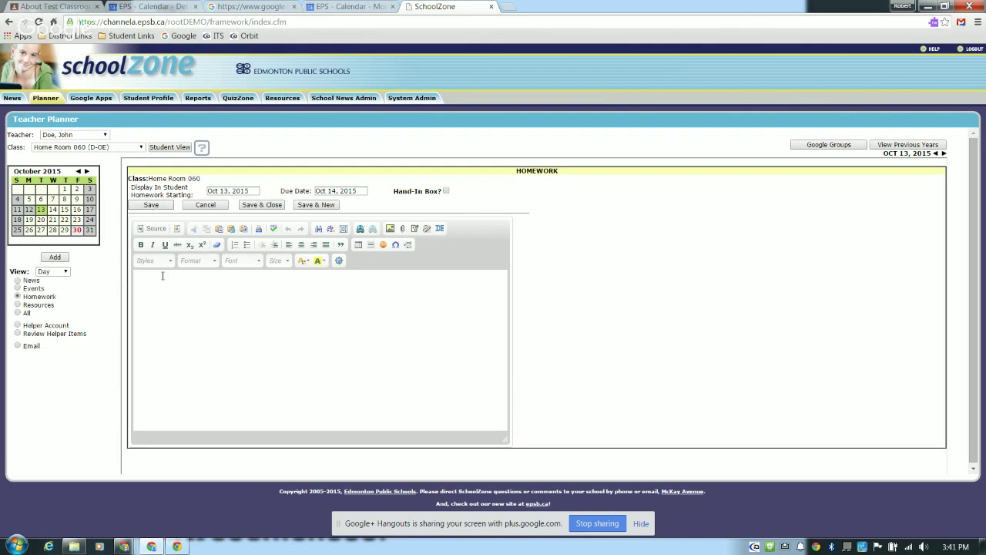
click(157, 229)
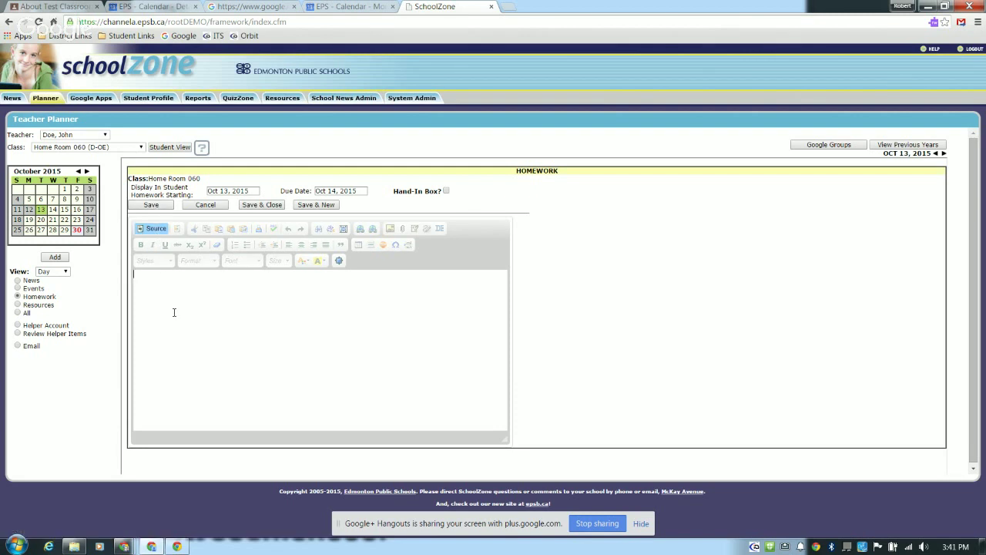
text(<iframe src="https://www.google.com/calendar/embed?height=400&amp;wkst=1&amp;bgcolor=%23FFFFFF&amp;src=share.epsb.ca_classroom451e2d71%40group.calendar.google.com&amp;color=%233e2723&amp;ctz=America%2FEdmonton" style=" border-width:0 " width="450" height="400" frameborder="0")
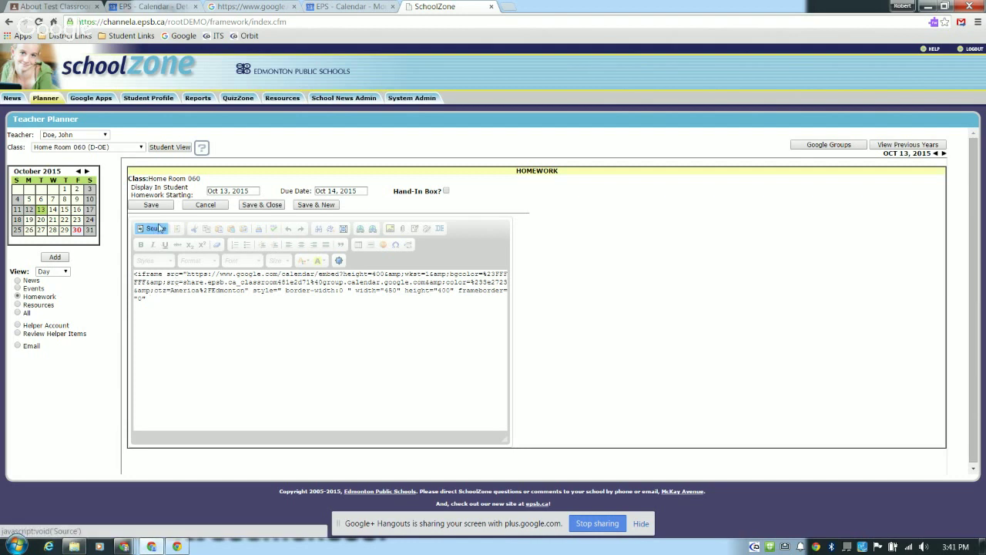
click(160, 206)
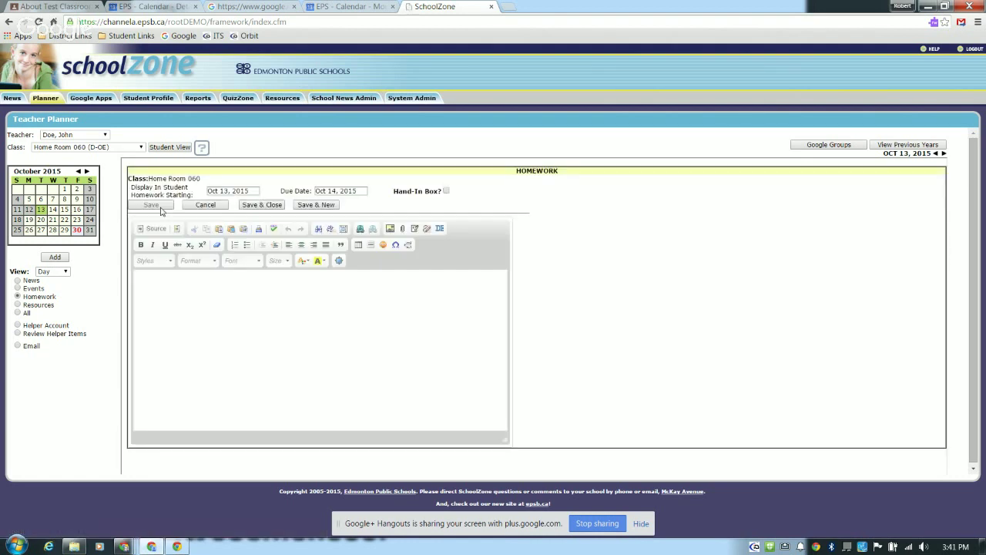
click(215, 331)
click(206, 205)
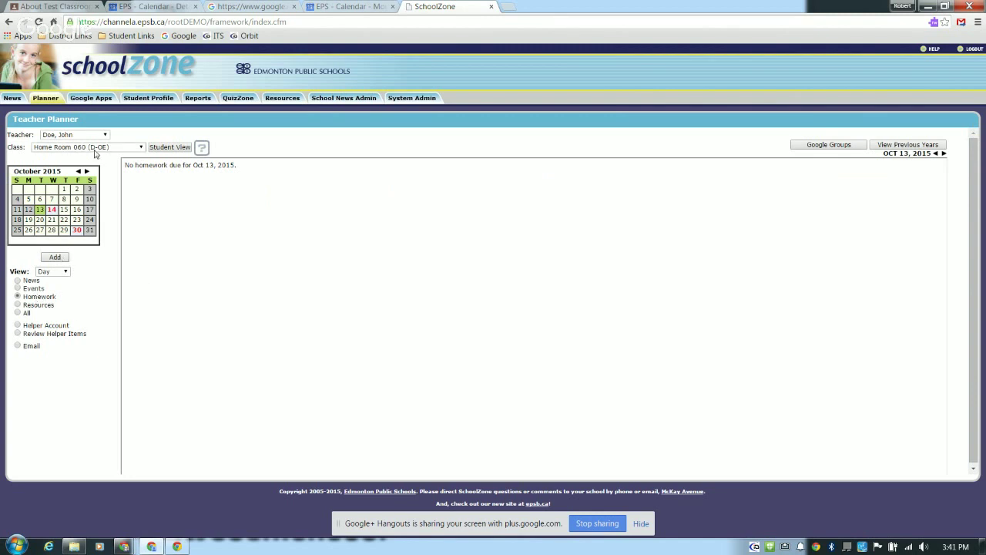
- Add a new homework entry with the pasted calendar embed code, save and close it, and view Oct 14, 2015
click(55, 257)
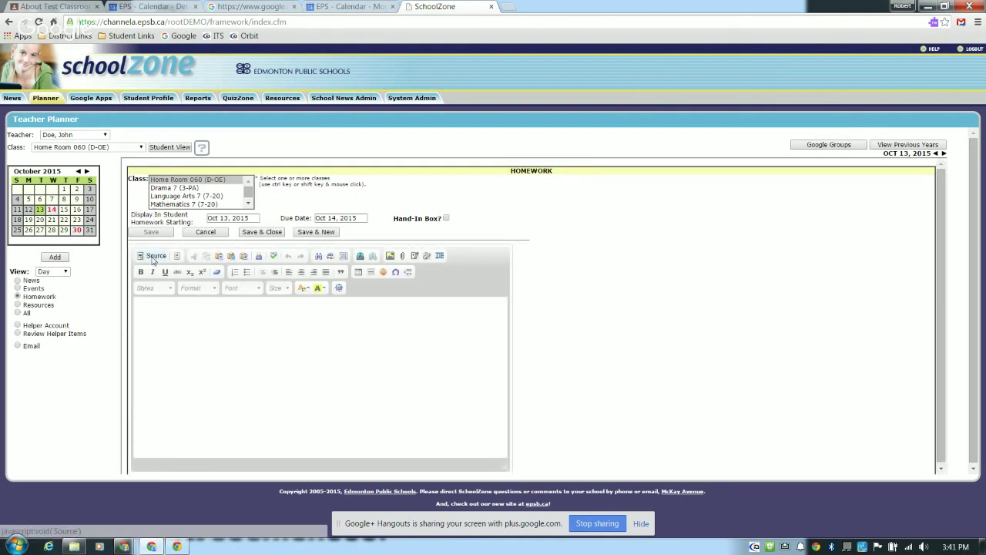
click(171, 323)
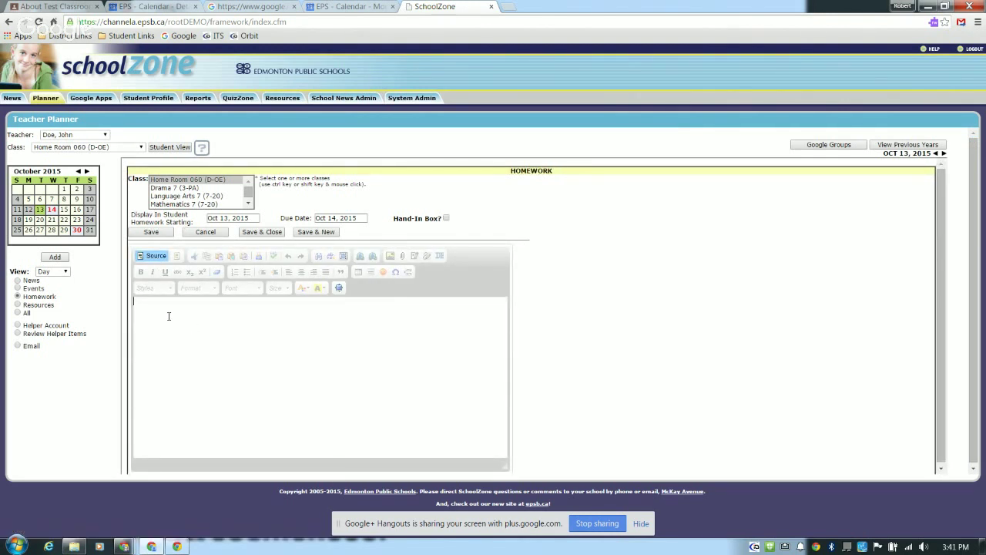
right_click(168, 316)
click(207, 388)
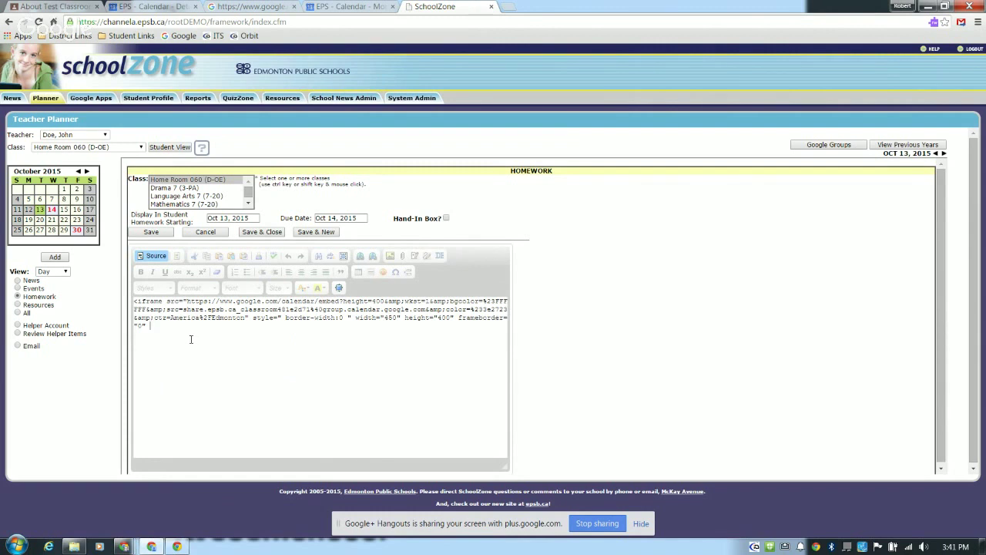
key(Return)
click(152, 233)
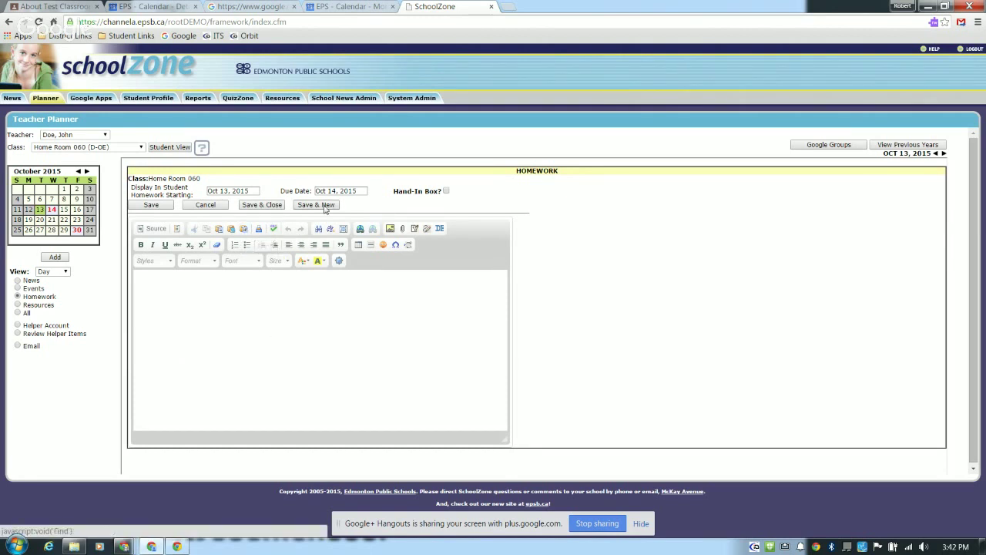
click(262, 205)
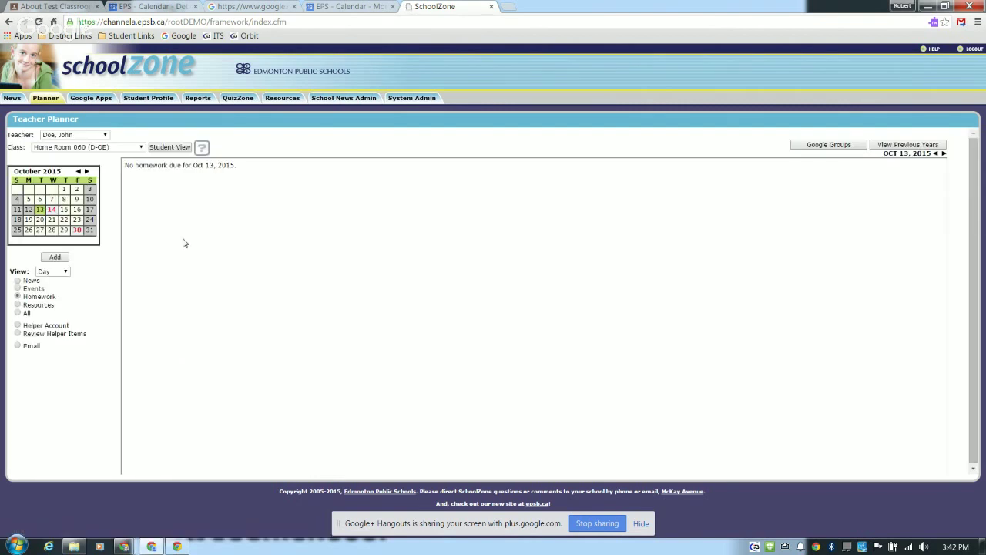
click(51, 210)
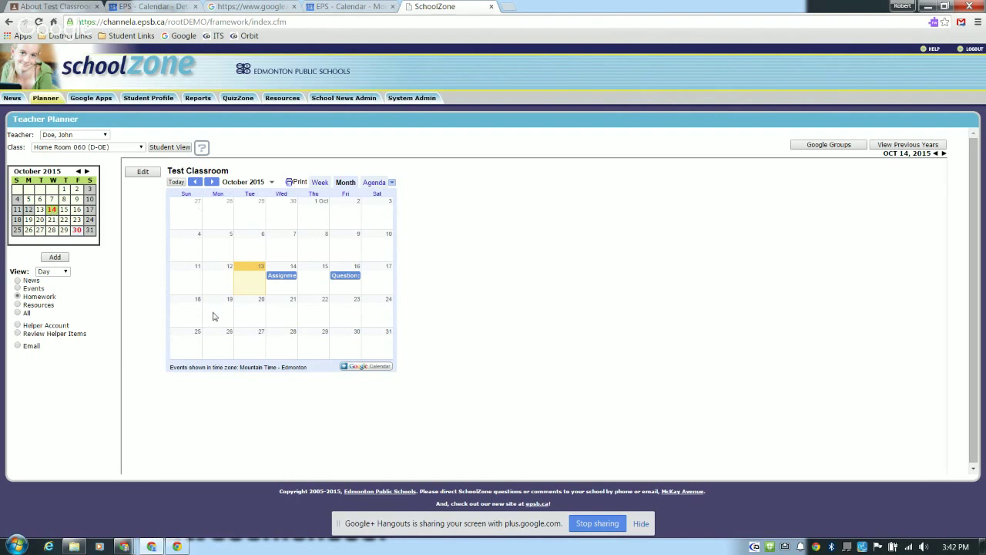
- Change the calendar homework's due date to Jun 24, 2016 and save it
click(143, 172)
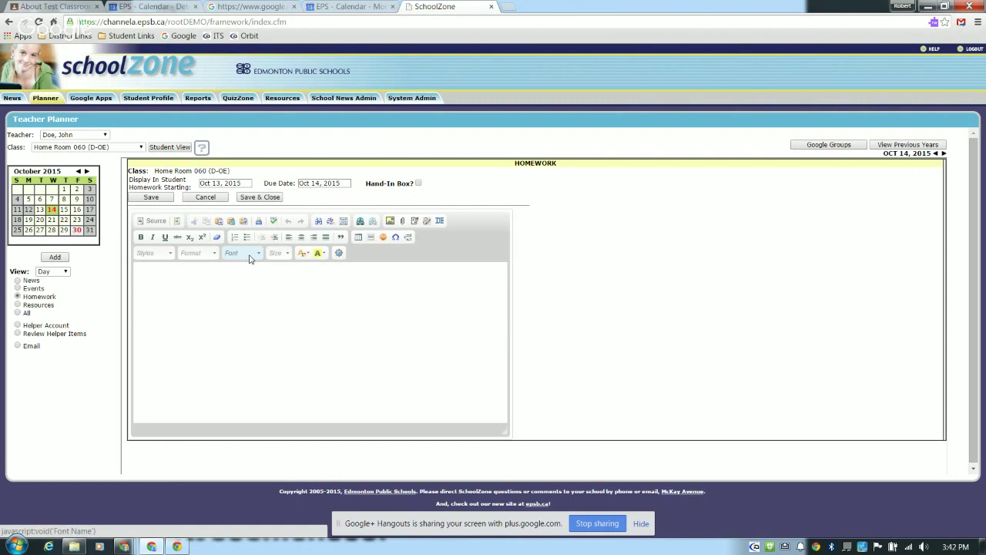
click(316, 183)
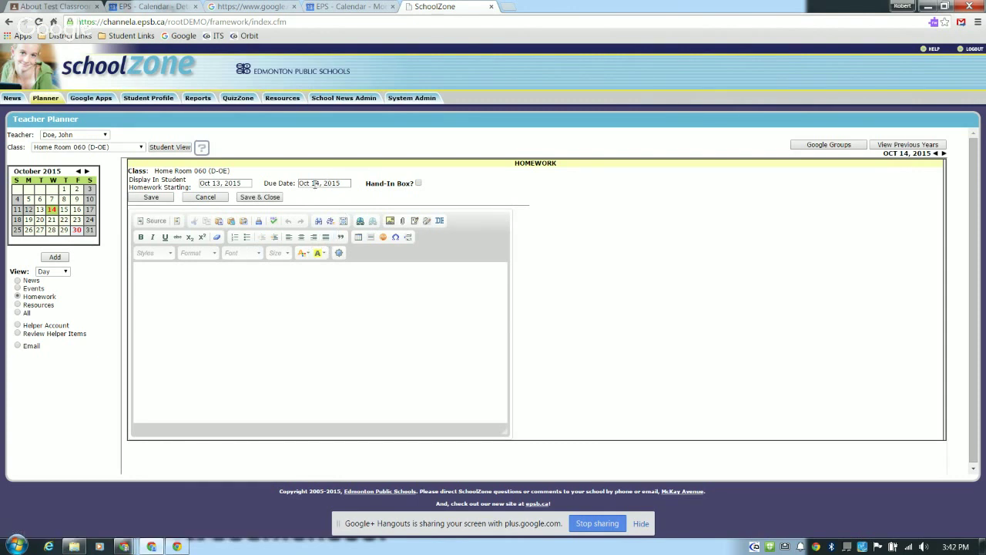
click(387, 198)
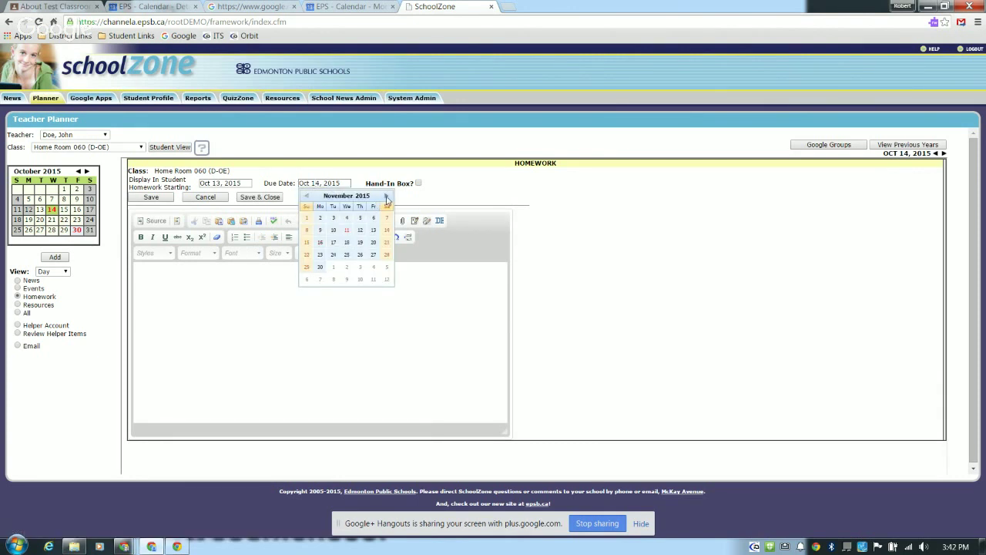
click(387, 198)
click(387, 198)
click(386, 198)
click(387, 198)
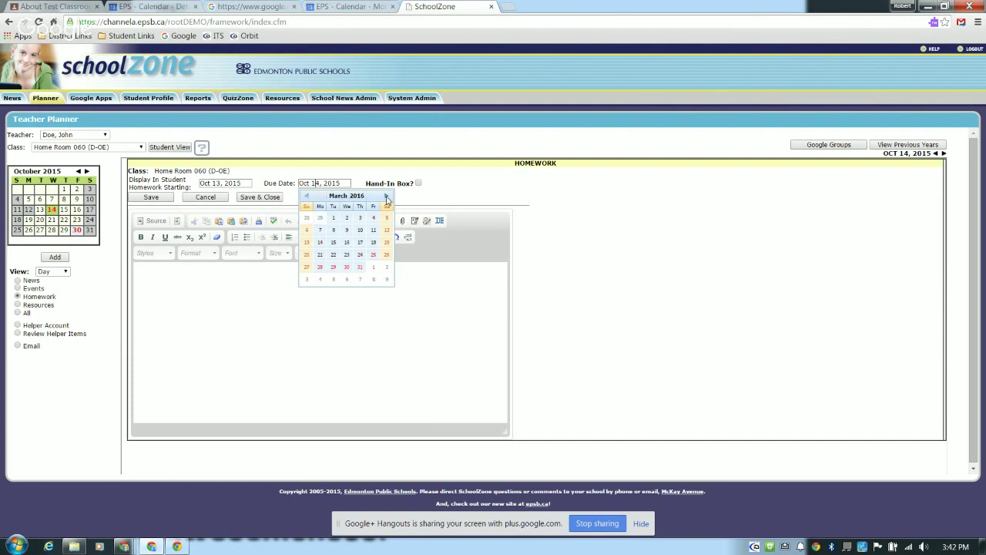
click(387, 198)
click(387, 198)
click(387, 198)
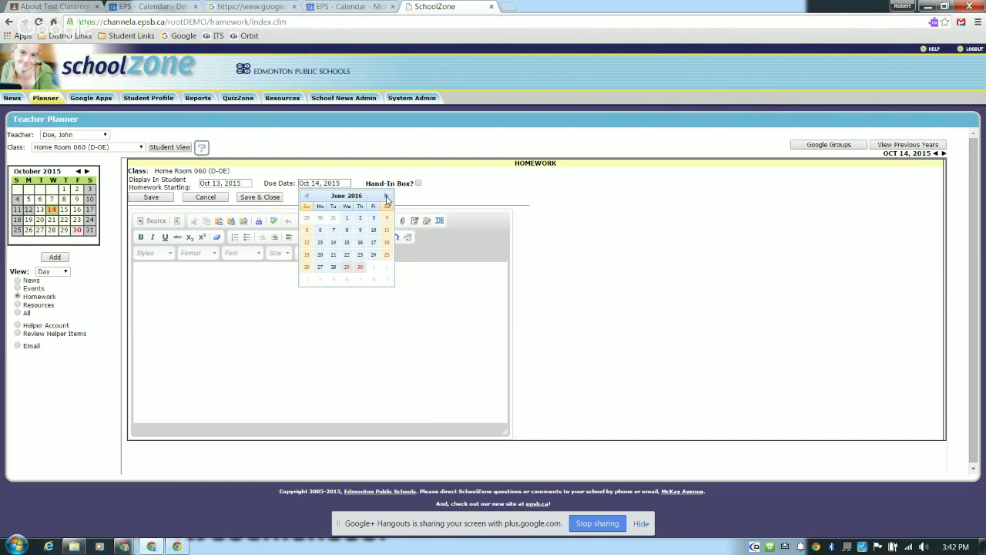
click(373, 255)
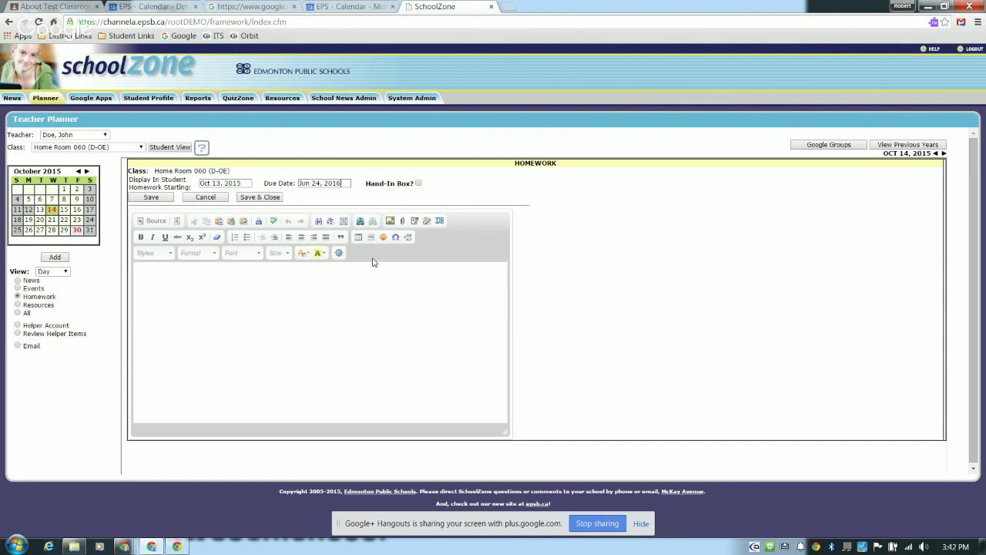
click(153, 198)
click(258, 198)
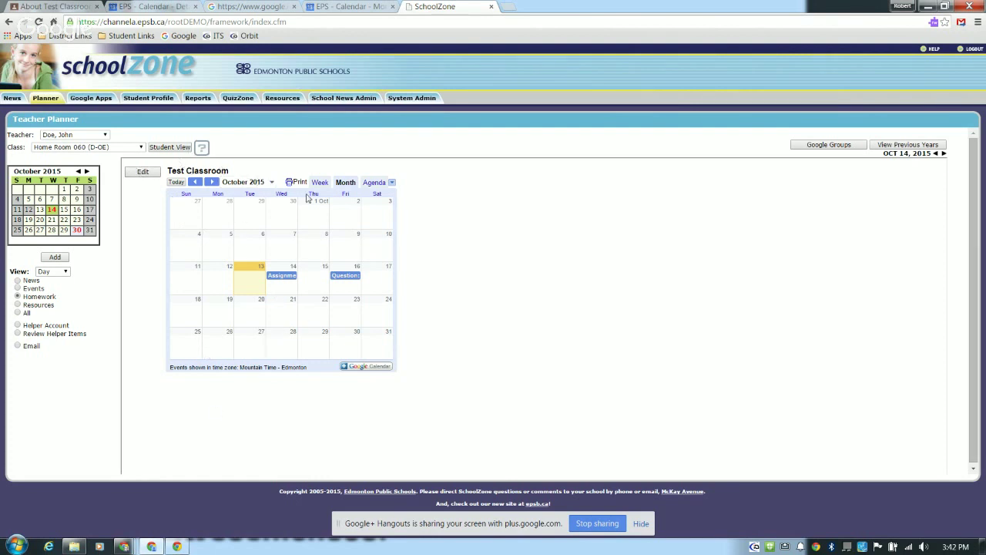
- Preview the Oct 14 homework in Student View, then close the preview
click(171, 147)
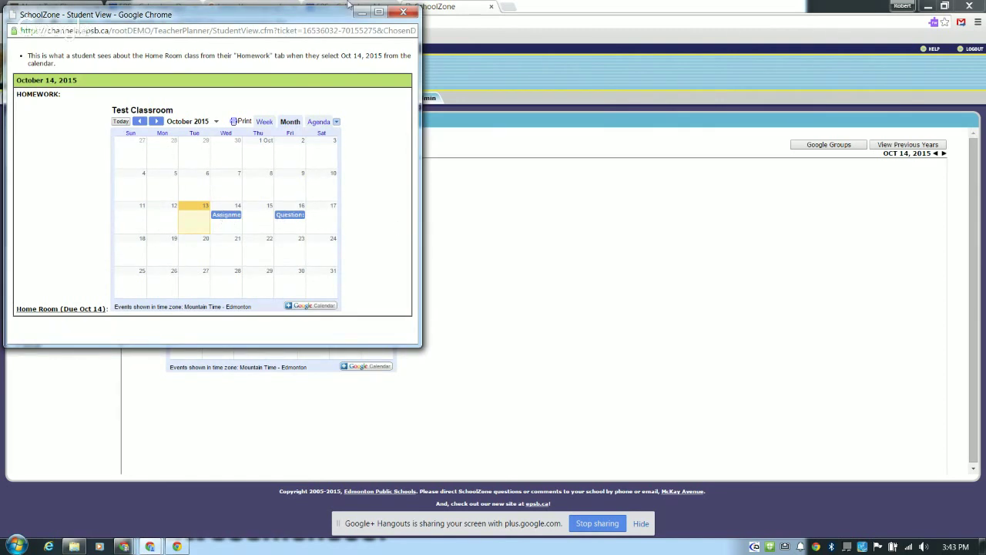
click(397, 15)
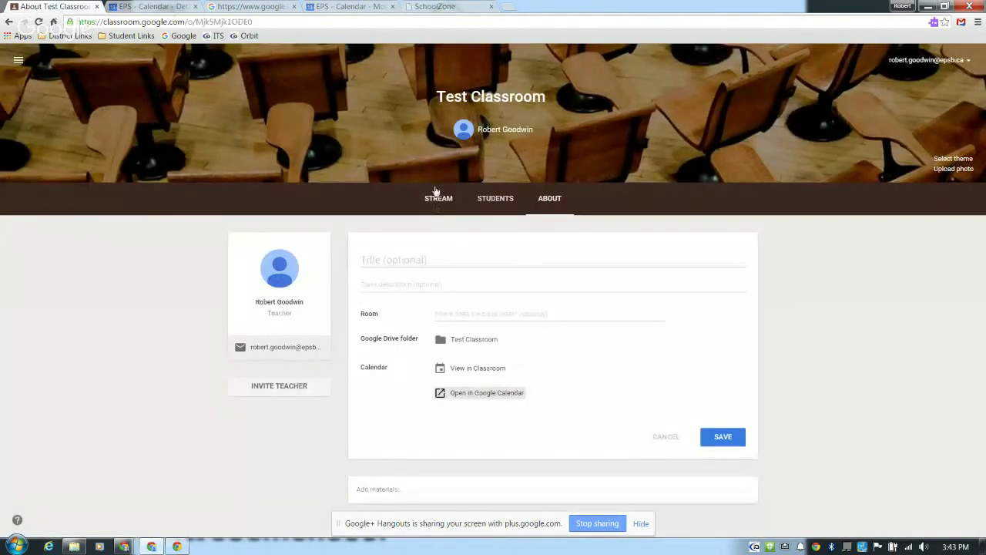
- Open the After School Special attendance question in the class stream for editing
click(438, 198)
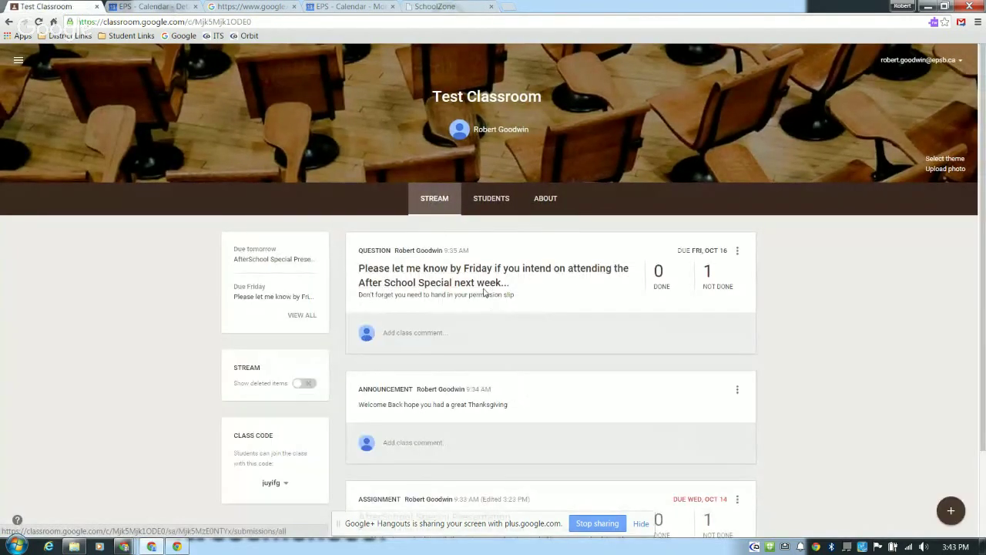
scroll(540, 300, down, 1)
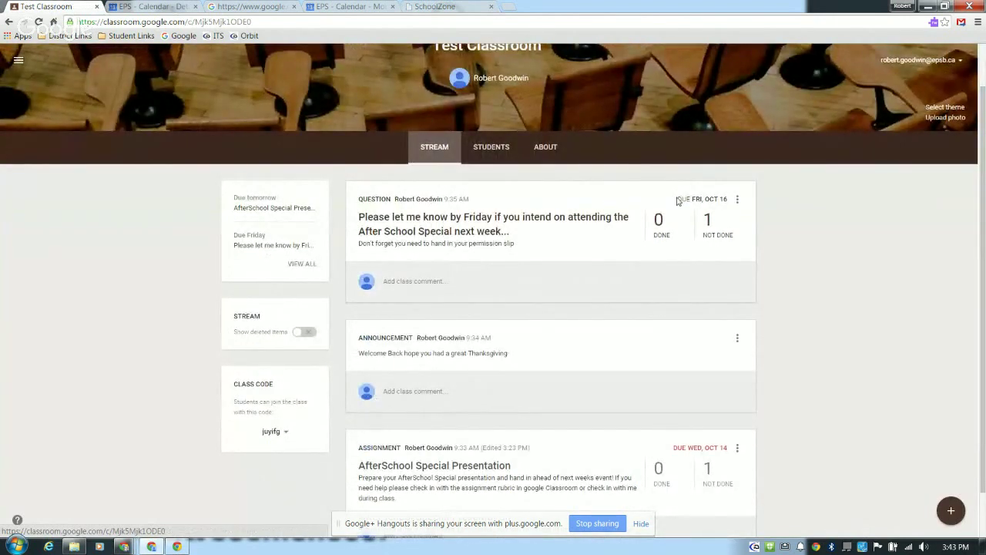
click(738, 199)
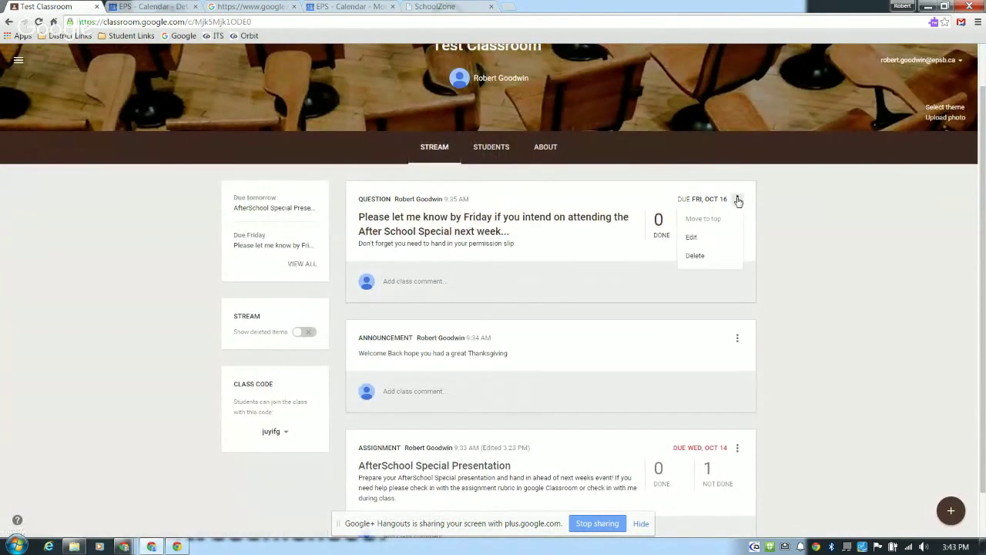
click(708, 237)
- Change the question's due date to October 19, 2015 and save the edit
click(342, 302)
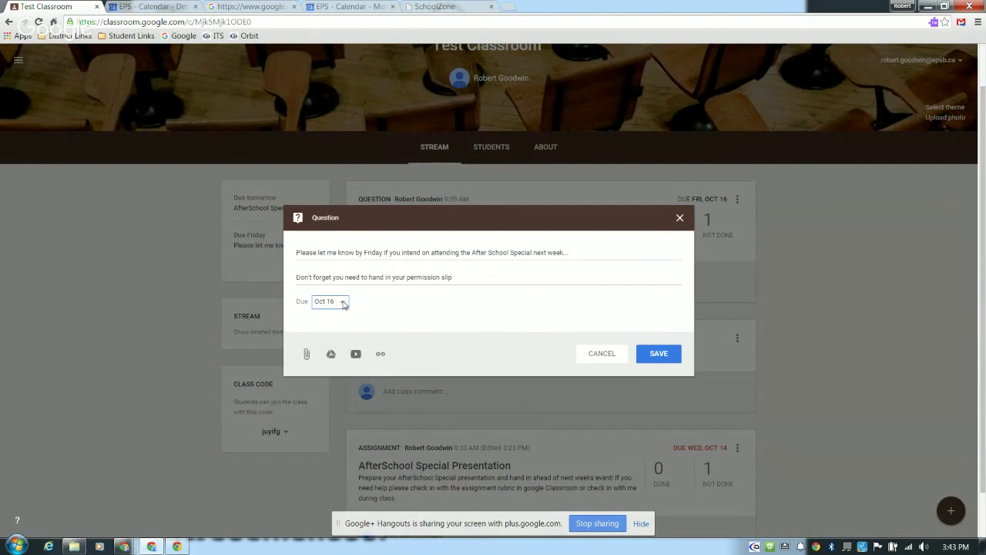
click(426, 353)
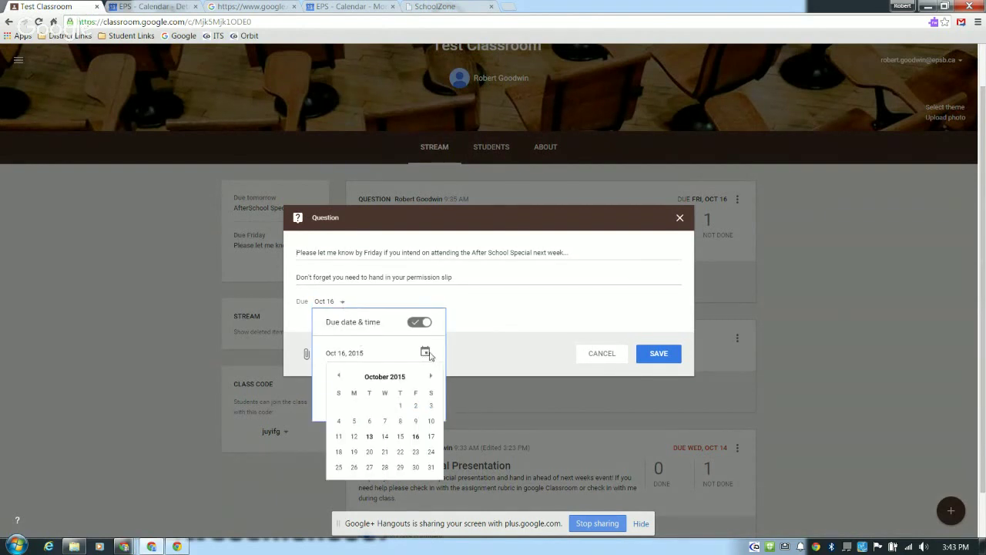
click(354, 452)
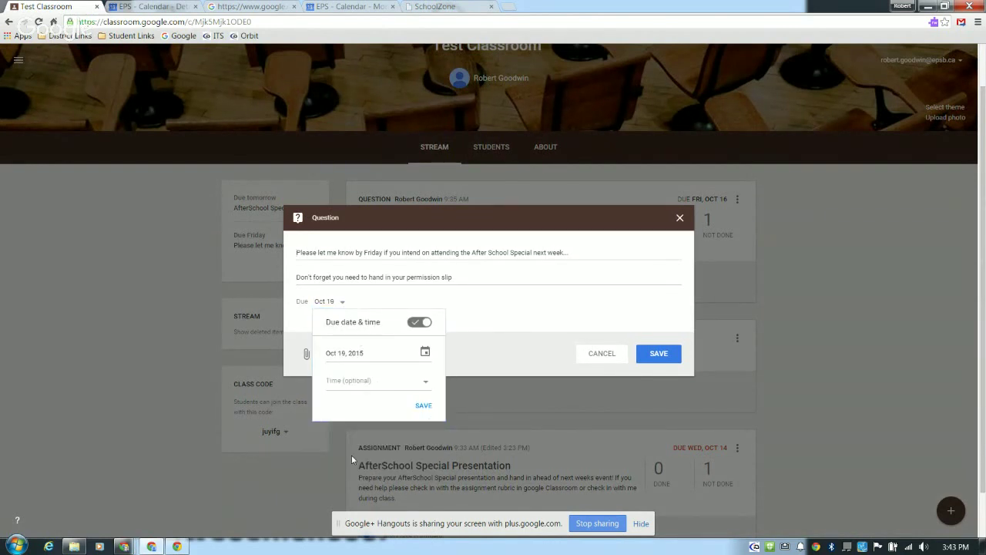
click(423, 408)
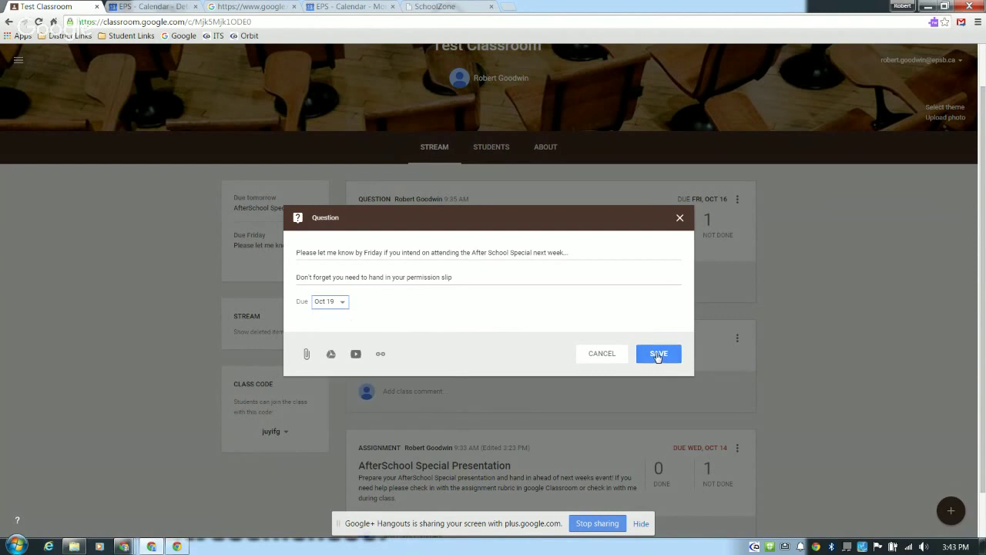
click(657, 355)
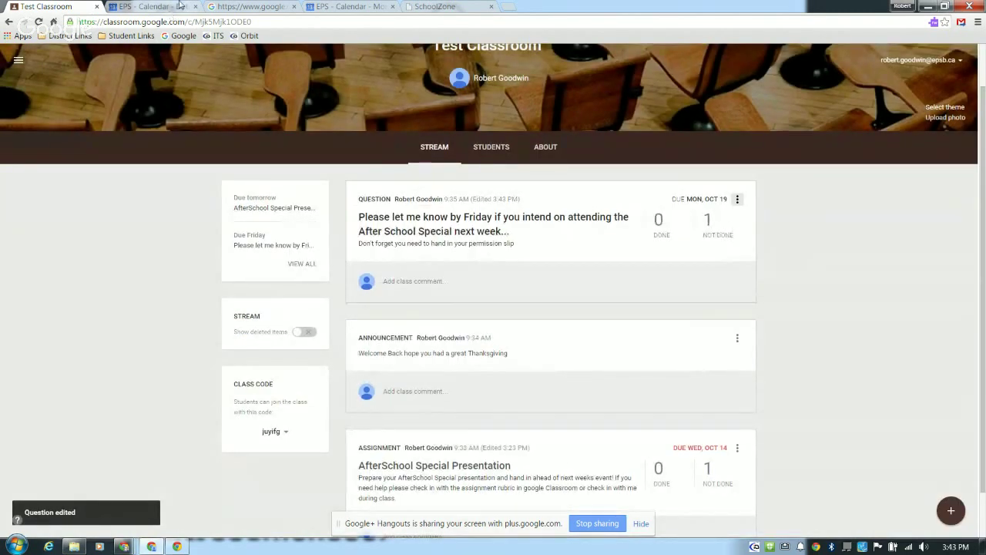
- Reload the SchoolZone Teacher Planner and check Student View shows the question on Oct 19
click(426, 6)
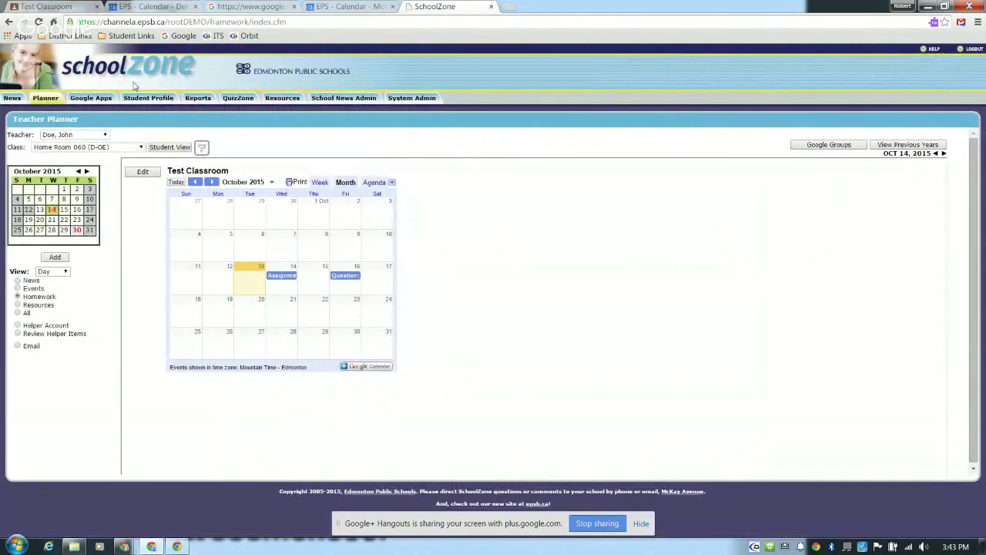
click(39, 21)
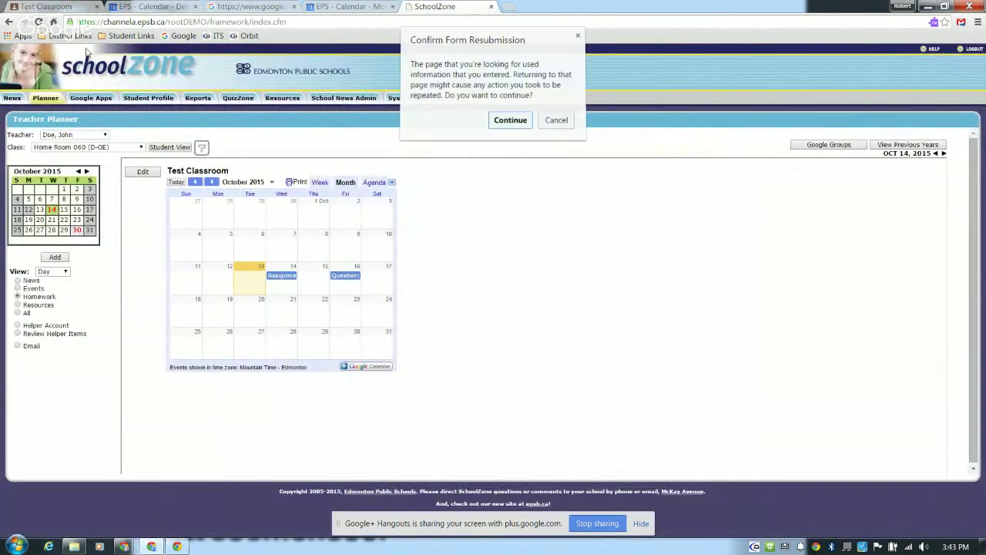
click(499, 127)
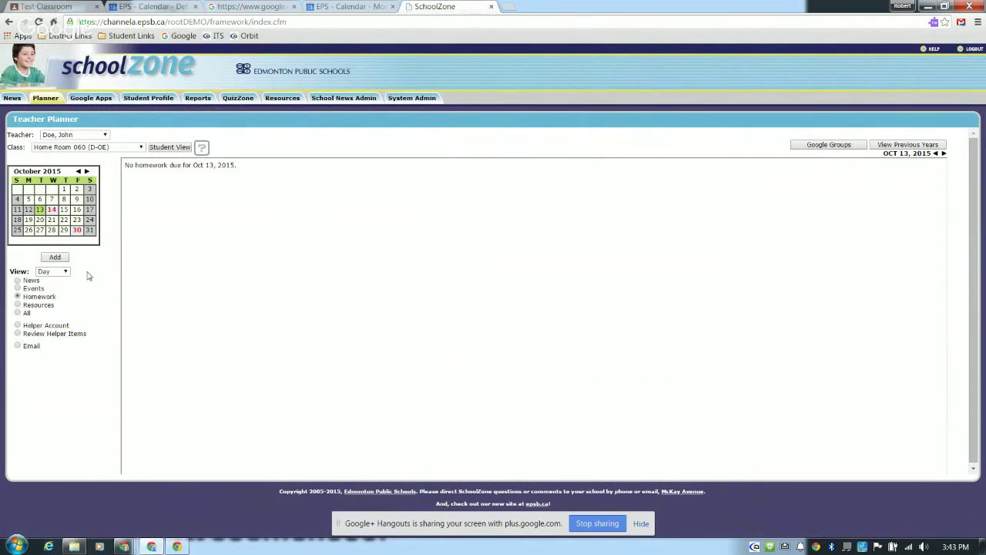
click(170, 147)
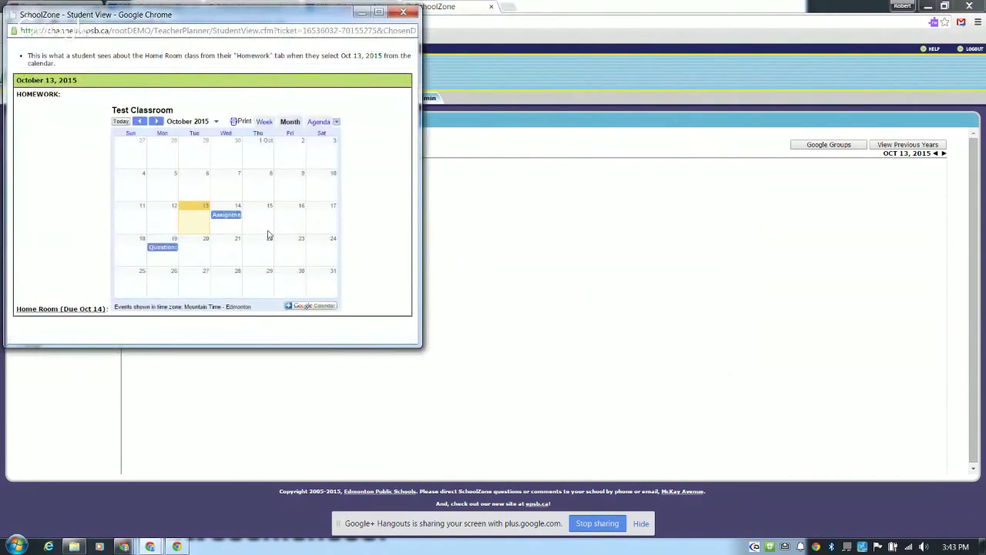
click(403, 12)
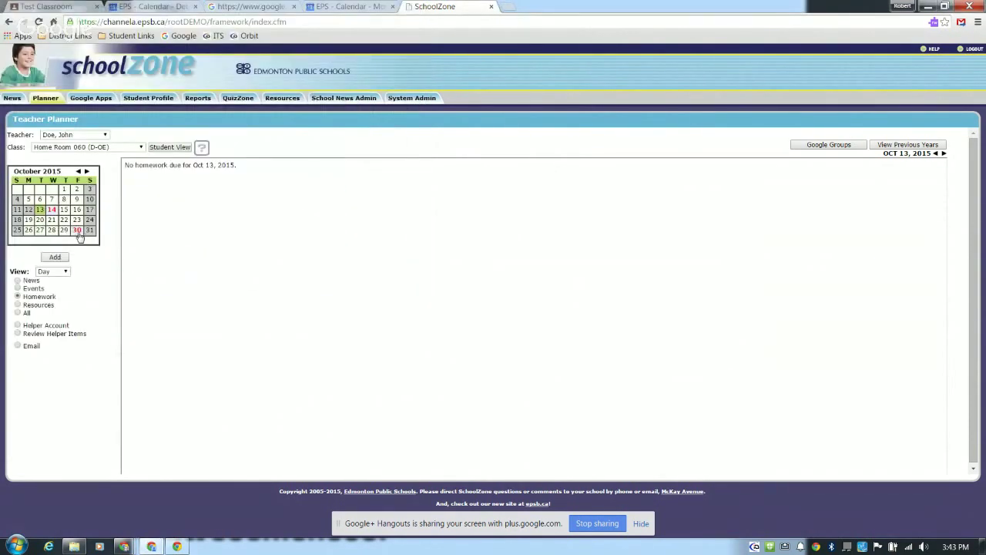
- Advance the planner's mini calendar month by month to June 2016
click(86, 173)
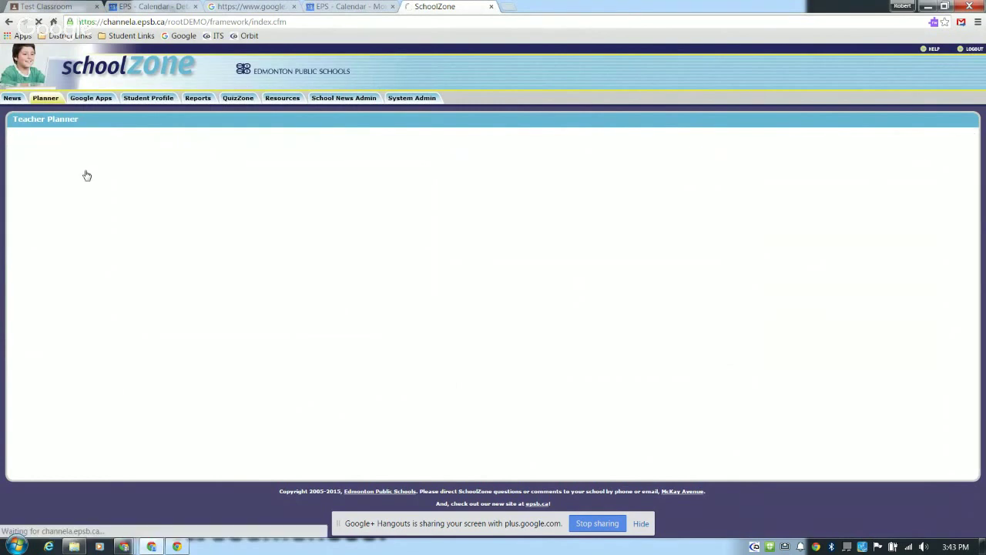
click(86, 173)
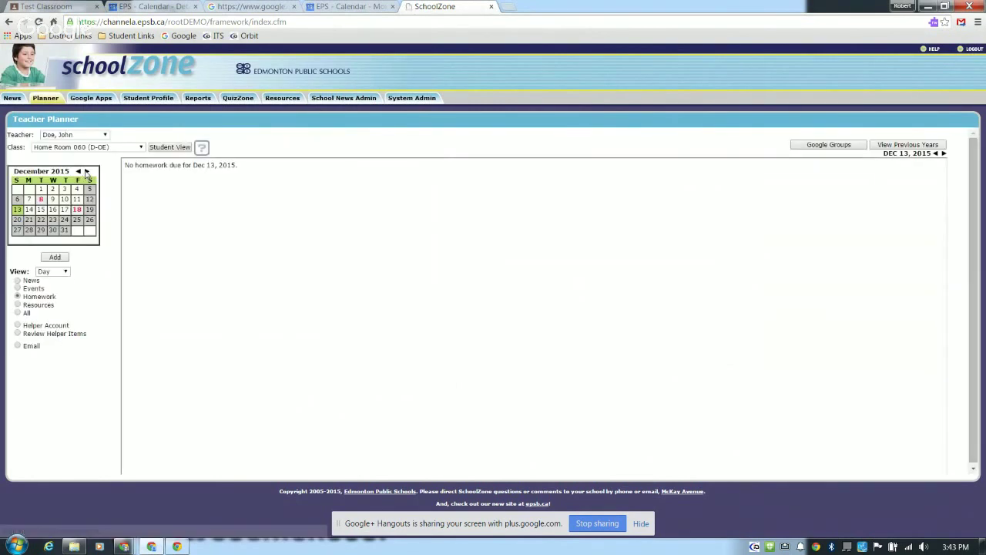
click(86, 173)
click(86, 173)
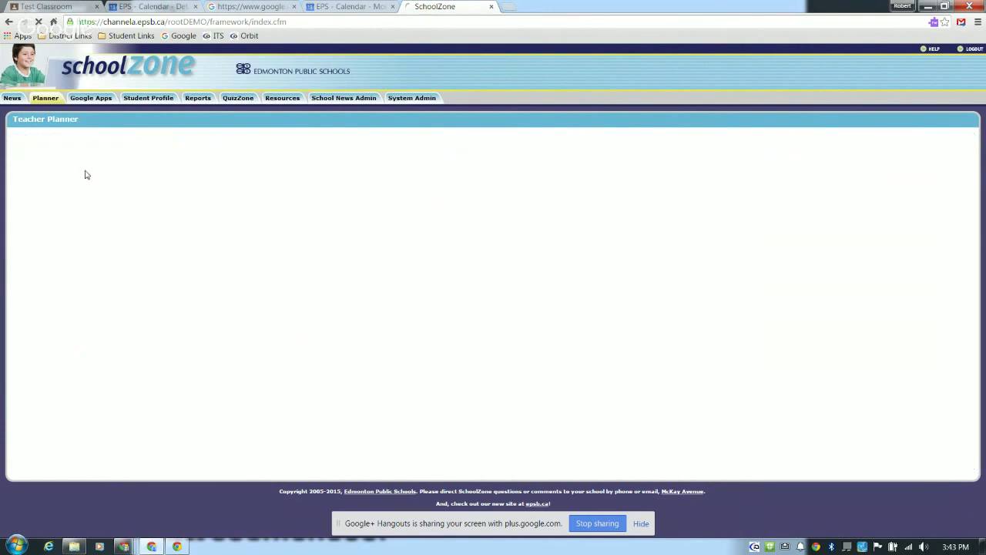
click(86, 173)
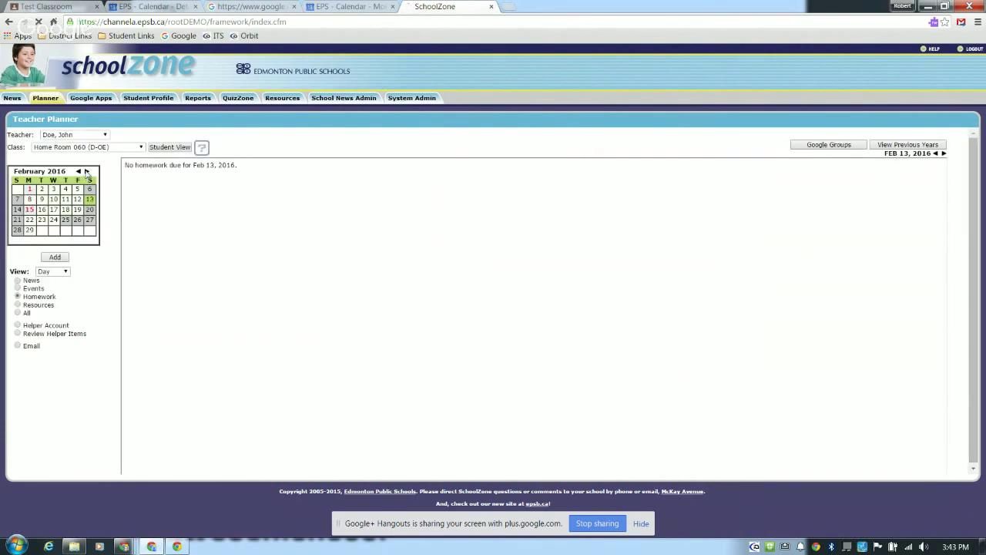
click(86, 173)
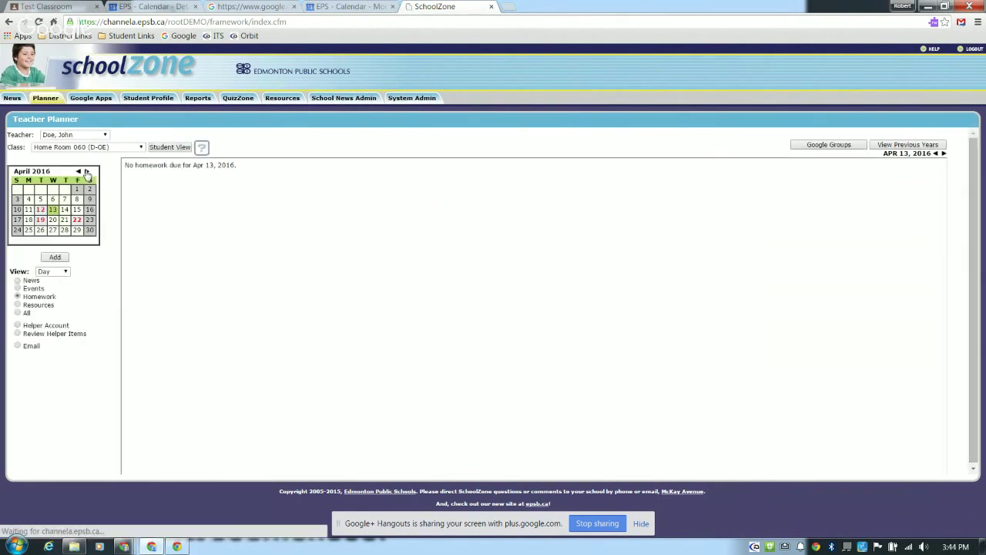
click(86, 172)
click(87, 172)
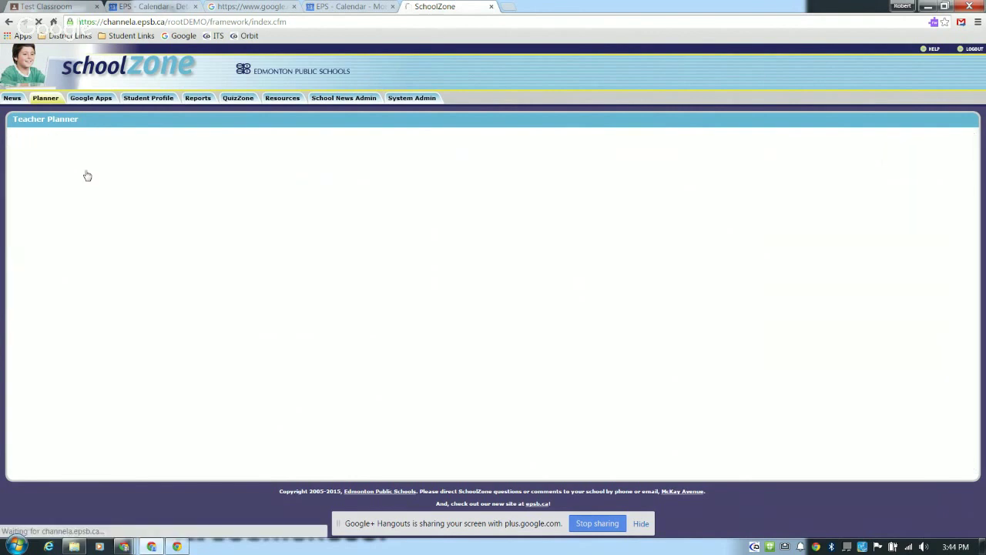
- View June 24 and June 27, 2016 homework, then preview June 24's Science PAT exam in Student View
click(77, 220)
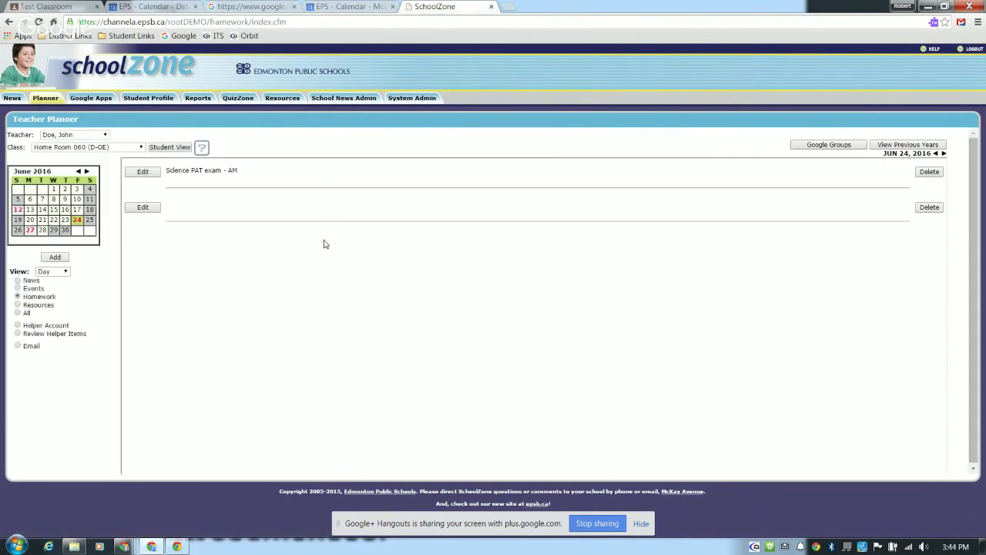
click(30, 231)
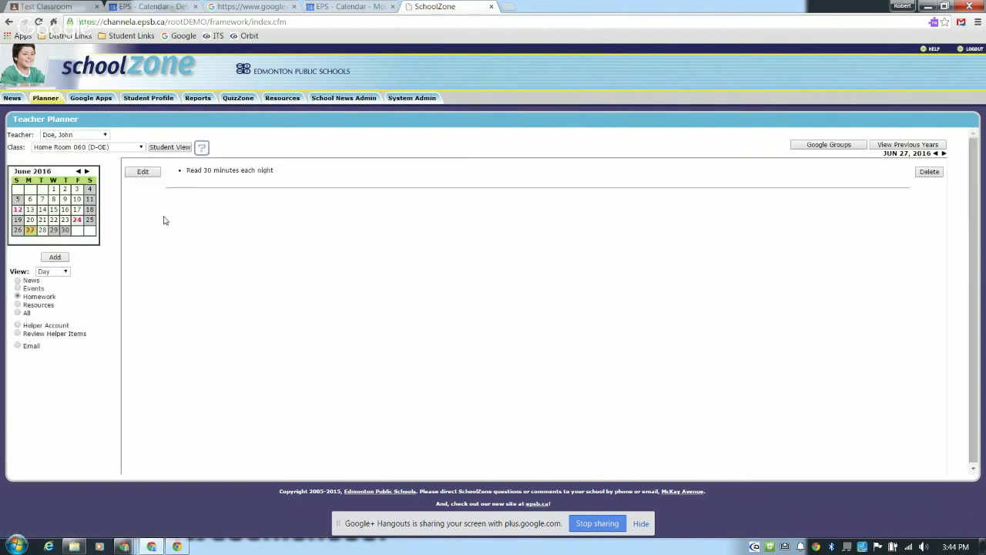
click(77, 220)
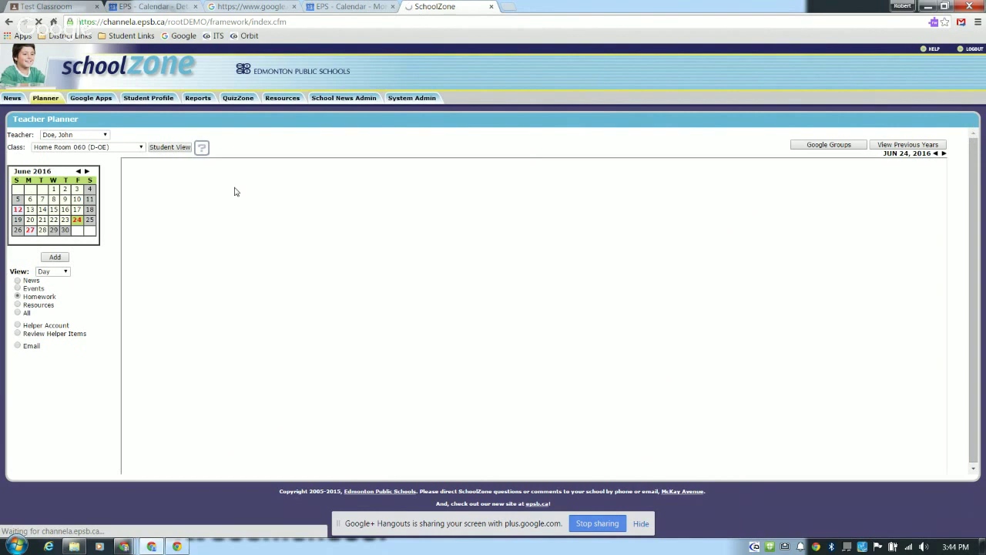
click(170, 146)
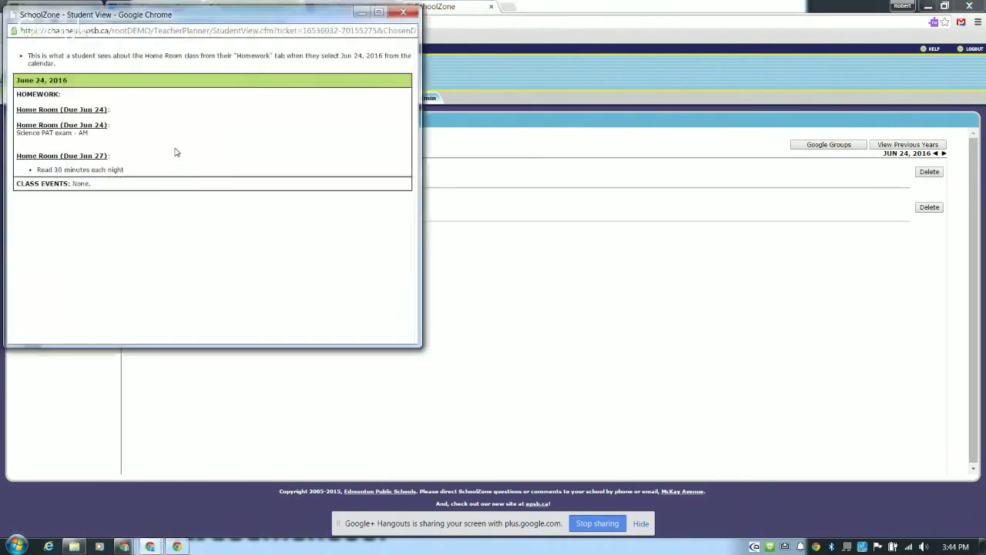
click(402, 11)
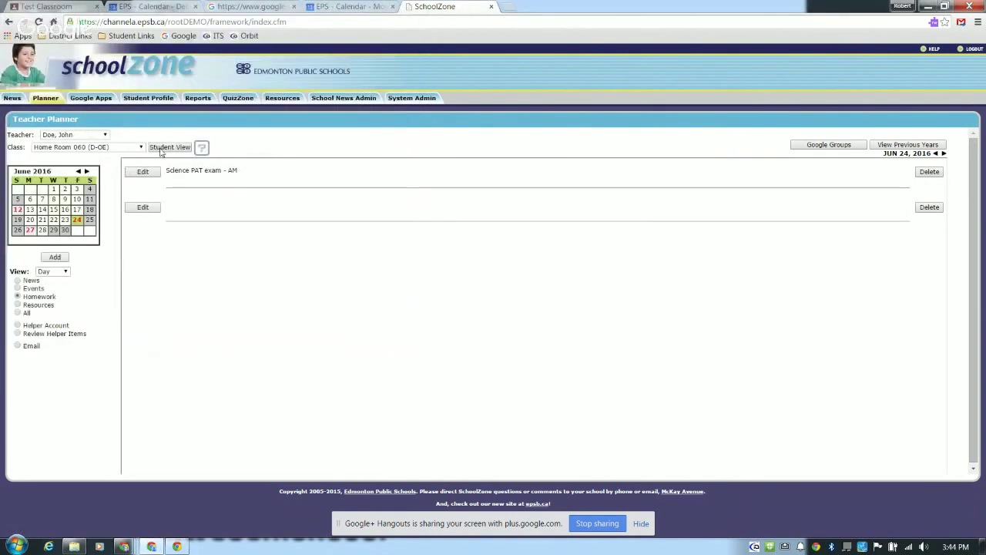
- Keep Home Room 060 as the class and move the planner back to May 2016
click(105, 147)
click(105, 147)
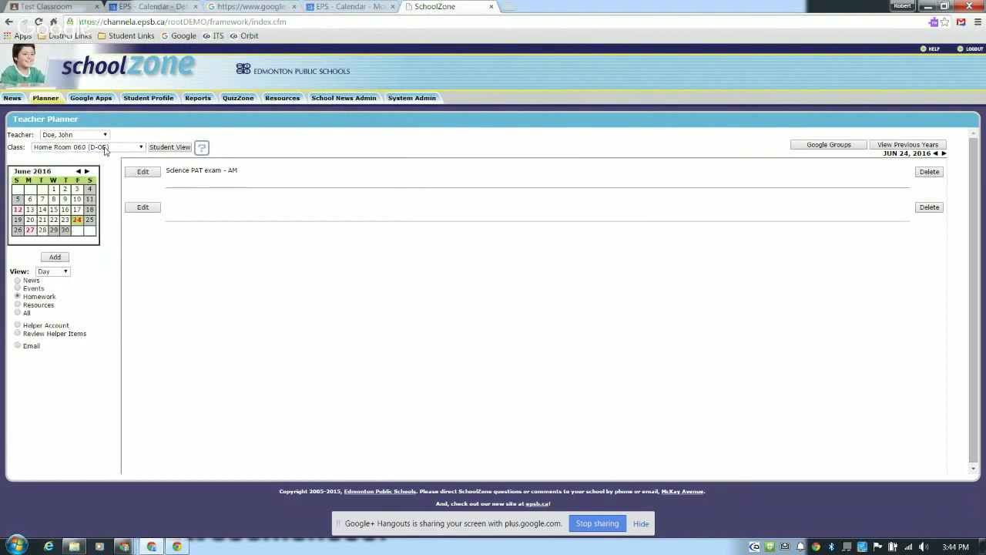
click(78, 172)
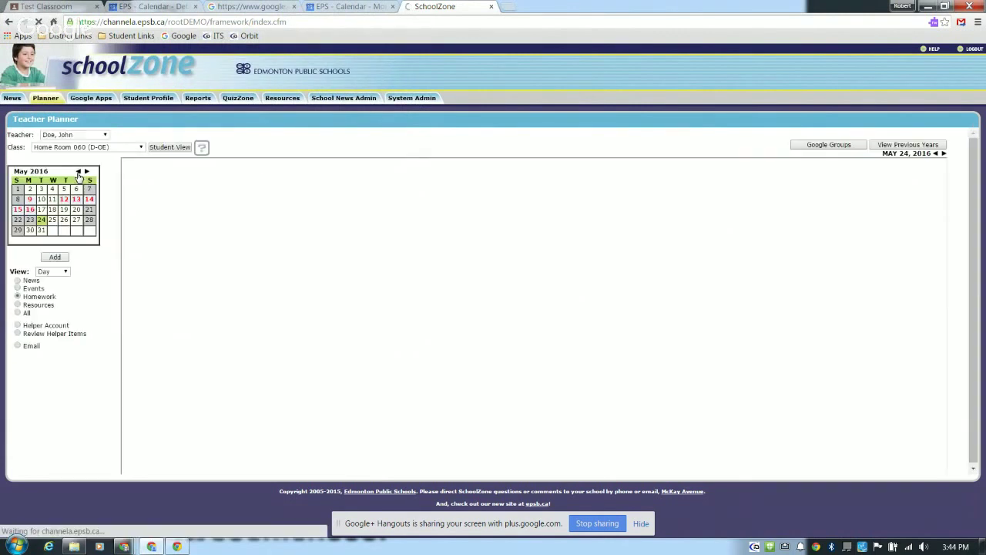